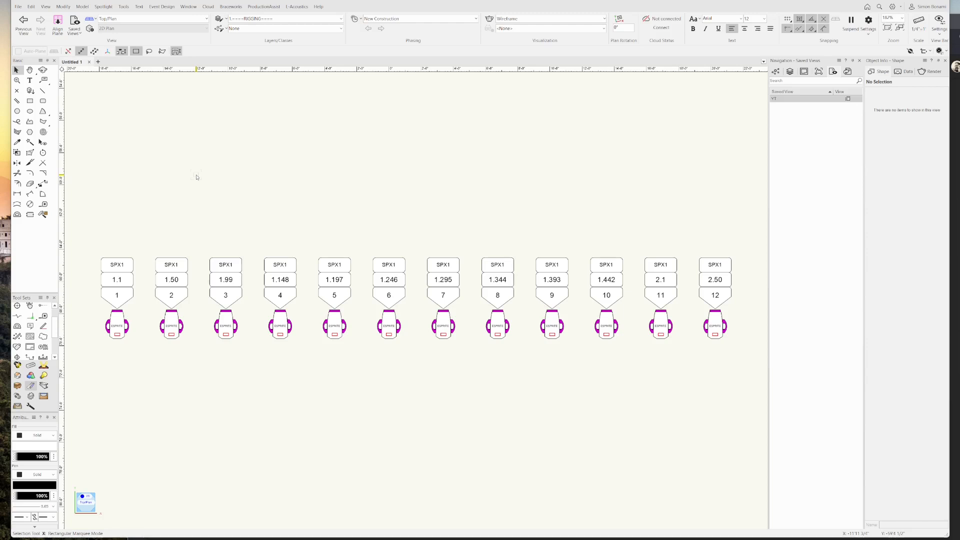
Step: Inspect the properties of the first five lighting devices one by one, from fixture 1 to fixture 5
left_click(118, 324)
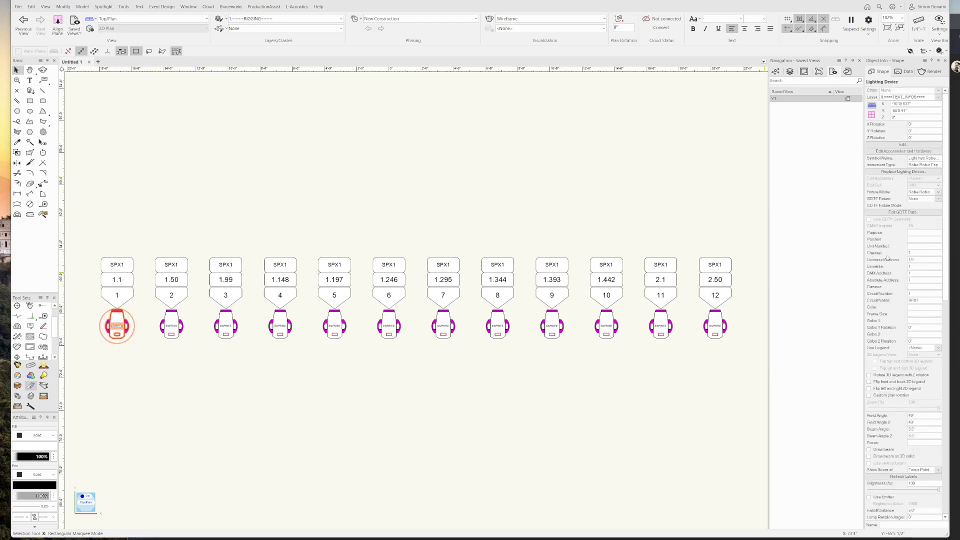
left_click(171, 325)
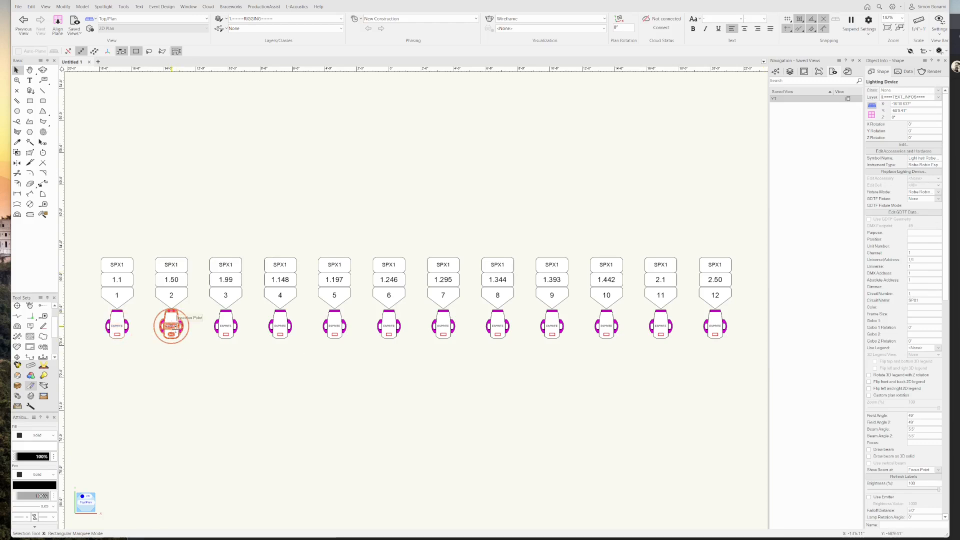
left_click(224, 326)
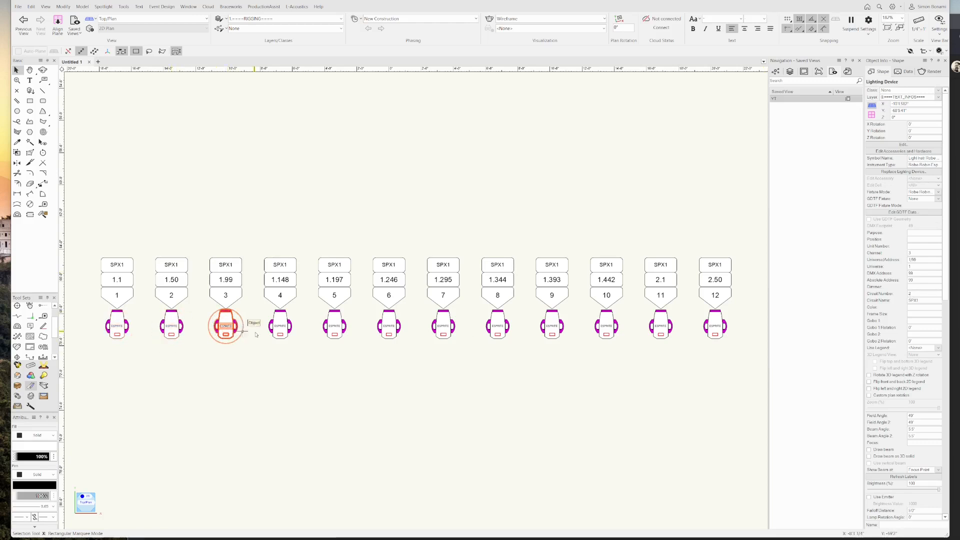
left_click(280, 326)
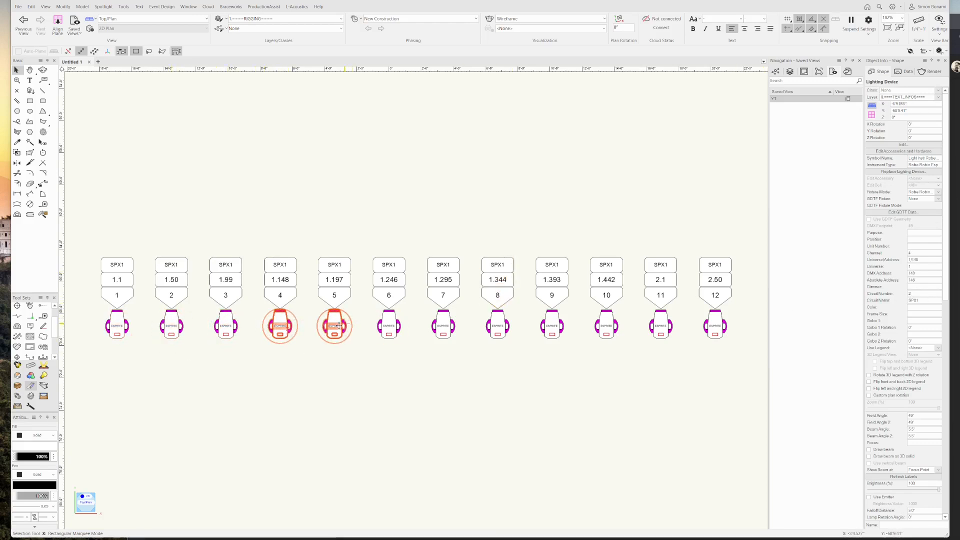
left_click(334, 326)
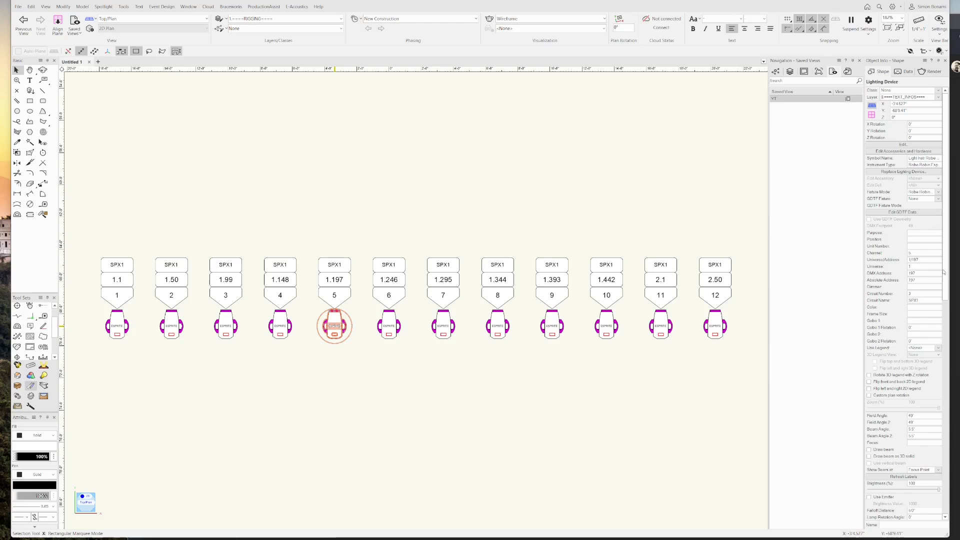
left_click(197, 208)
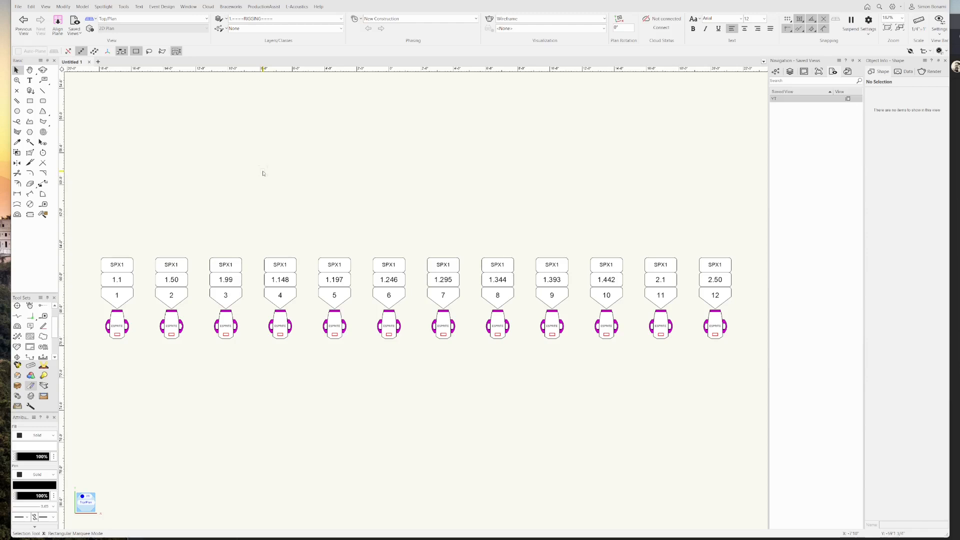
Step: Create a new record format resource named CircuitNum in the current document
key("ctrl+r")
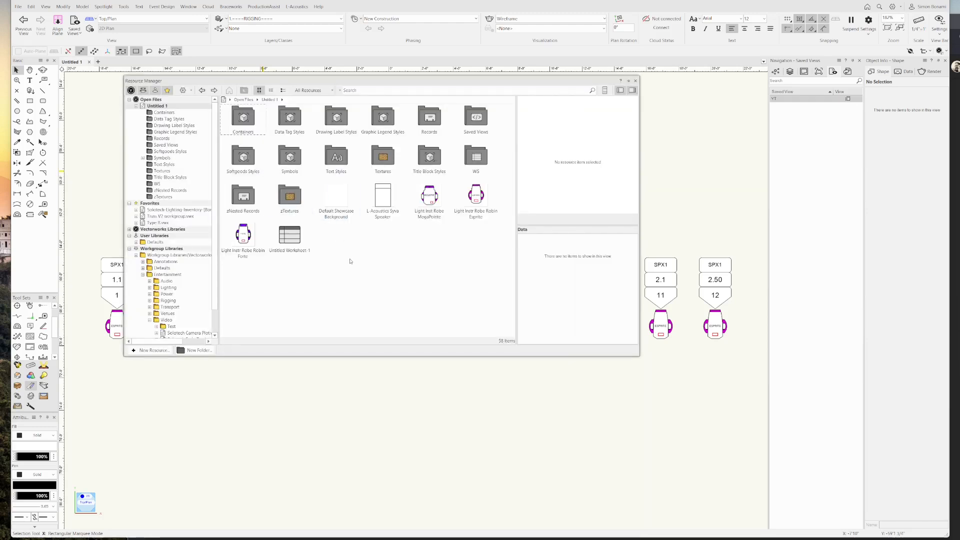
left_click(154, 351)
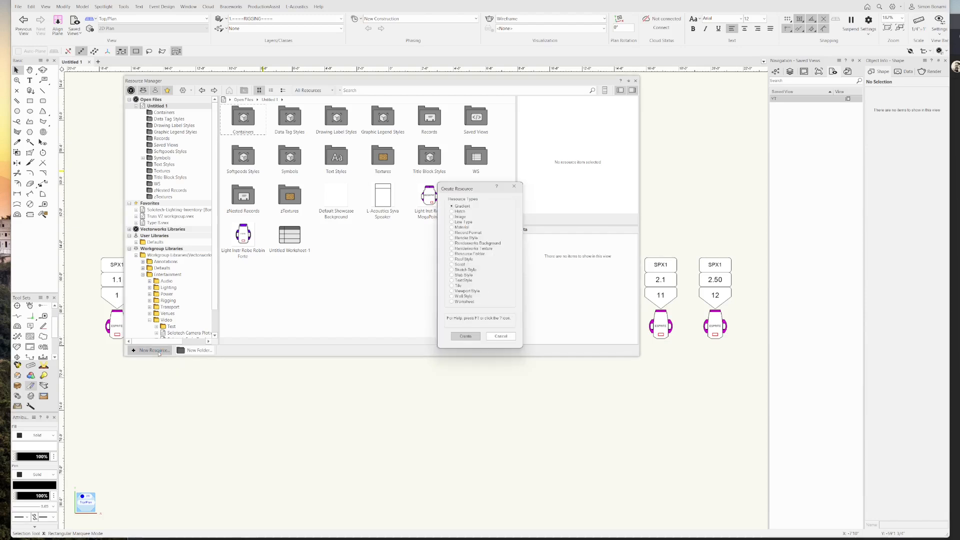
left_click(469, 233)
left_click(466, 336)
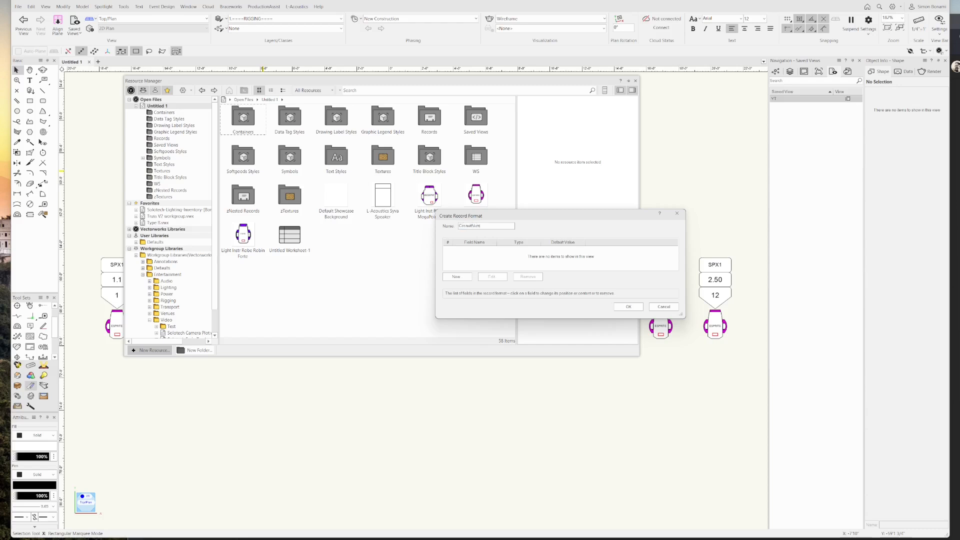
Step: Add a Number field named CircuitNum with default value 0 to the record format and save the format
left_click(457, 277)
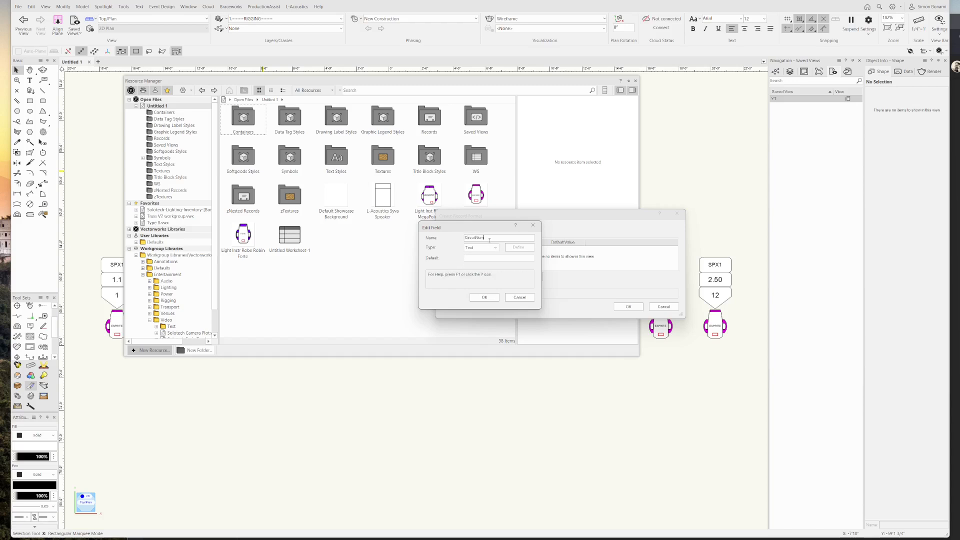
left_click(481, 248)
left_click(486, 264)
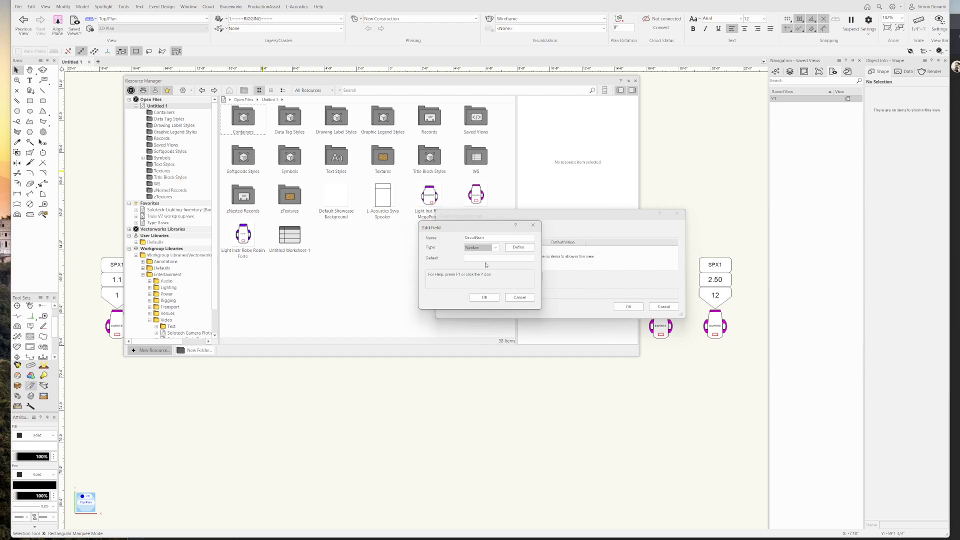
left_click(485, 258)
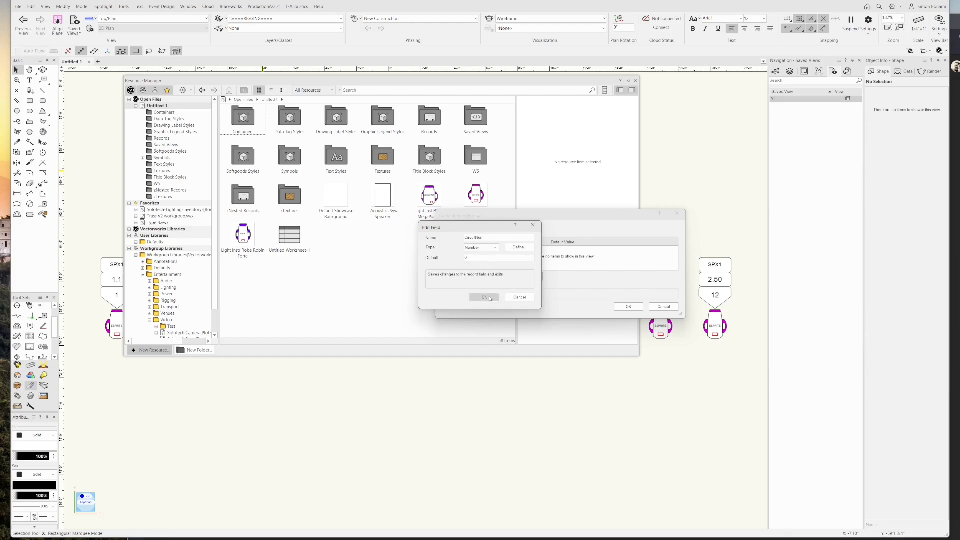
left_click(484, 297)
left_click(629, 307)
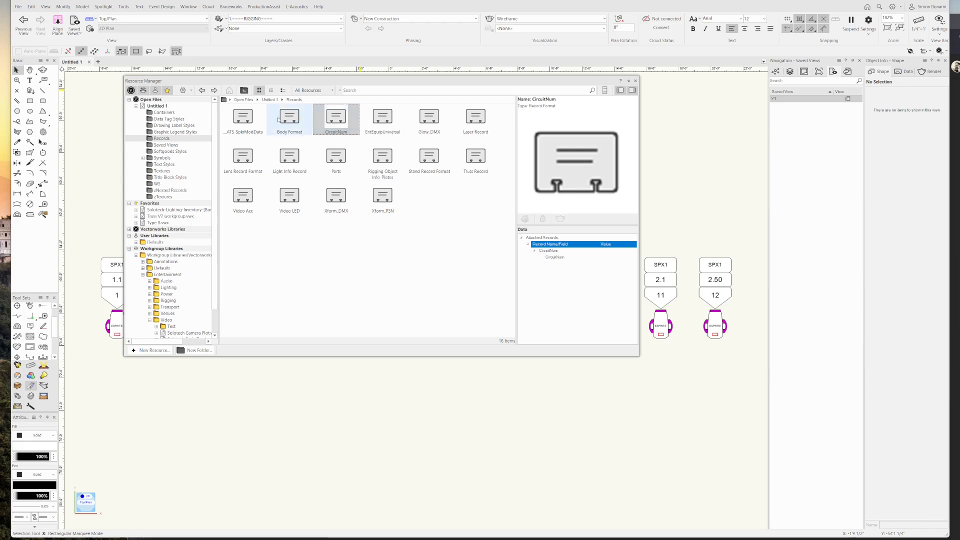
Step: Attach the CircuitNum record to the Fixture Data Tag YT style and close the Resource Manager
left_click(175, 119)
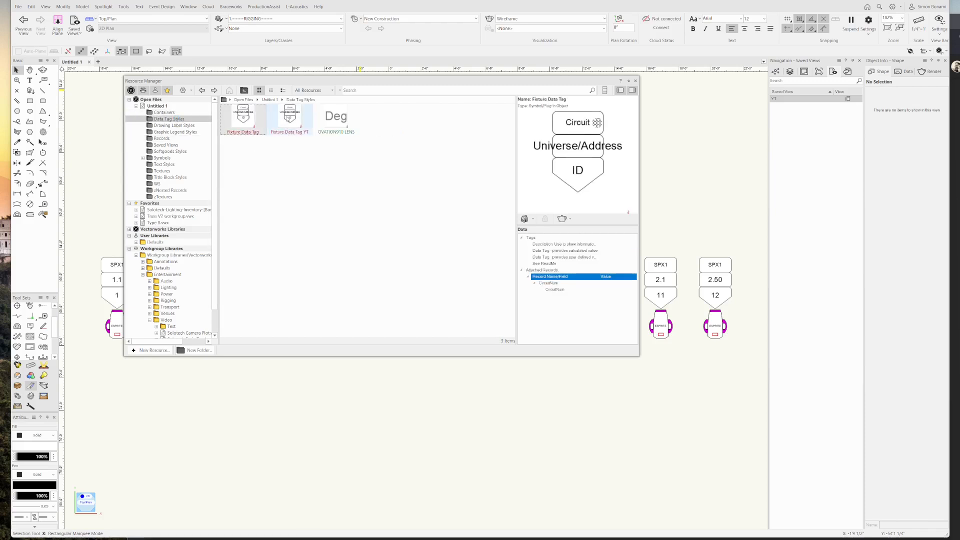
left_click(291, 123)
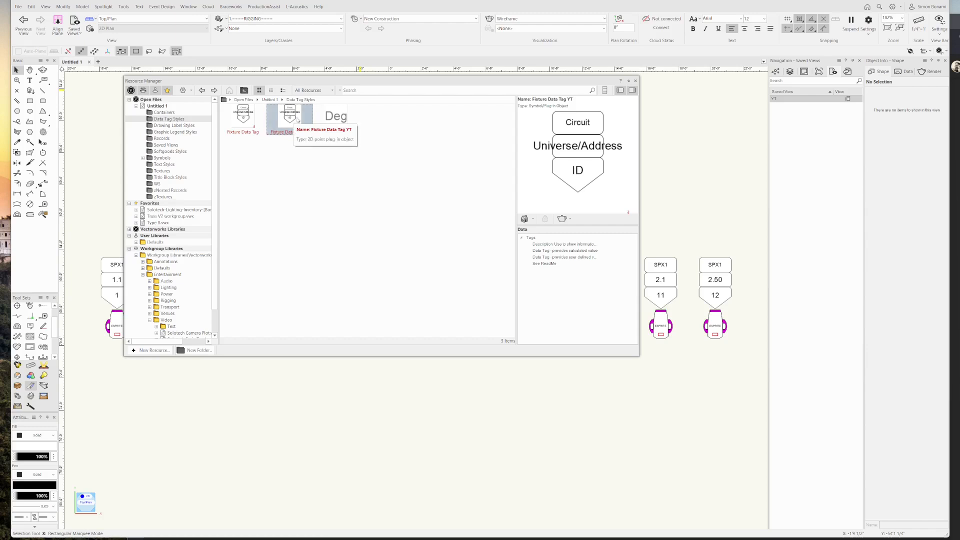
right_click(294, 122)
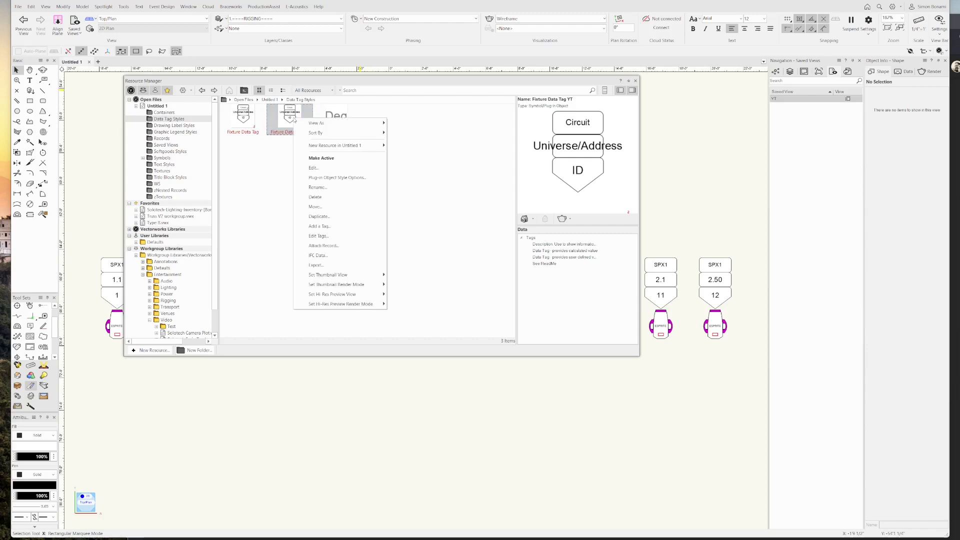
left_click(340, 245)
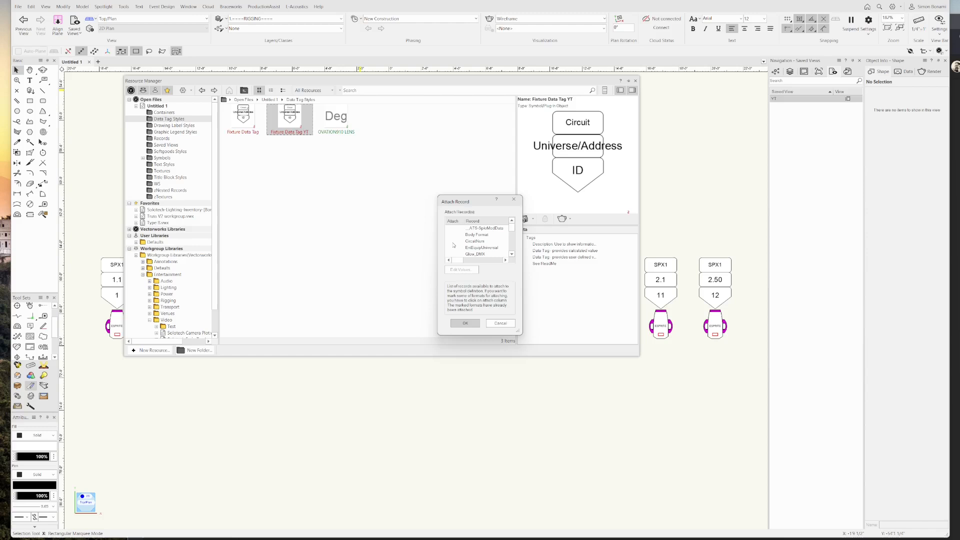
left_click(451, 241)
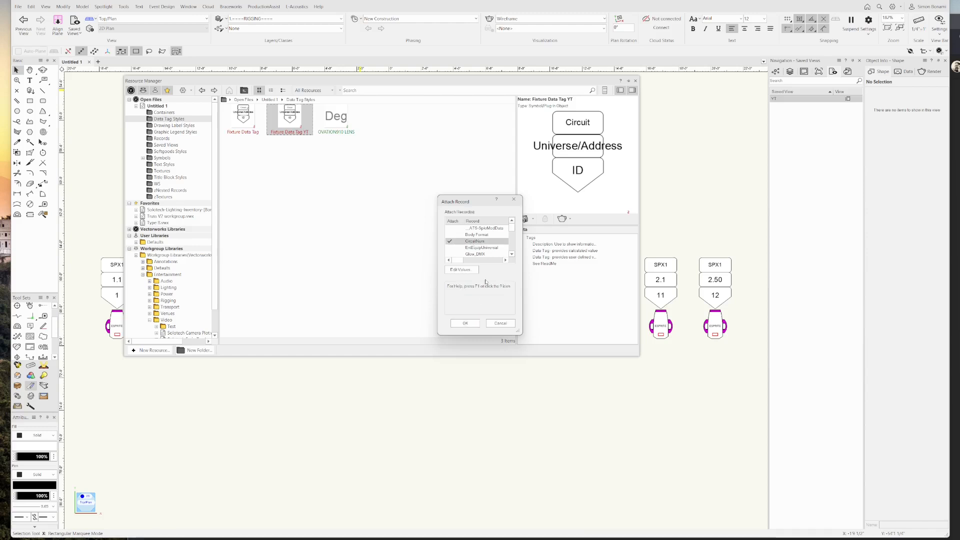
left_click(465, 323)
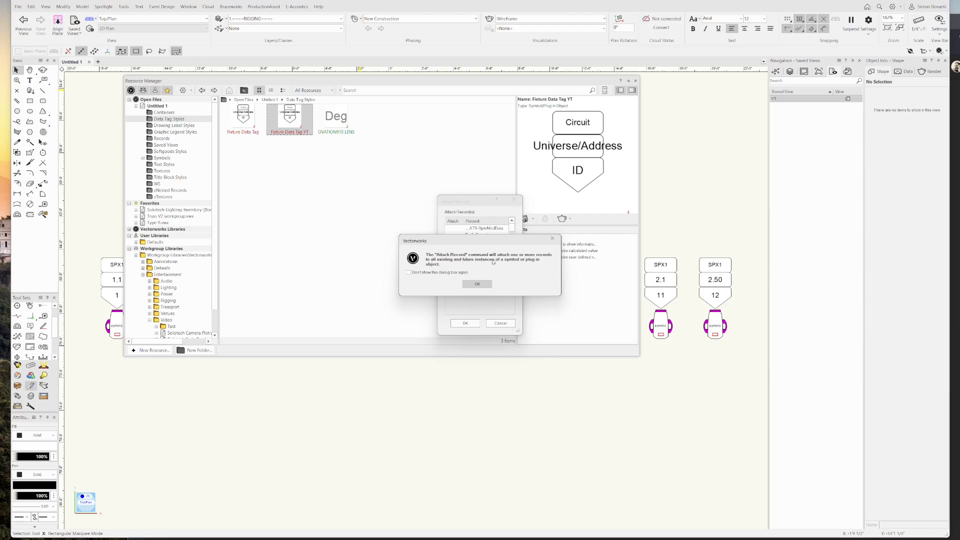
left_click(478, 284)
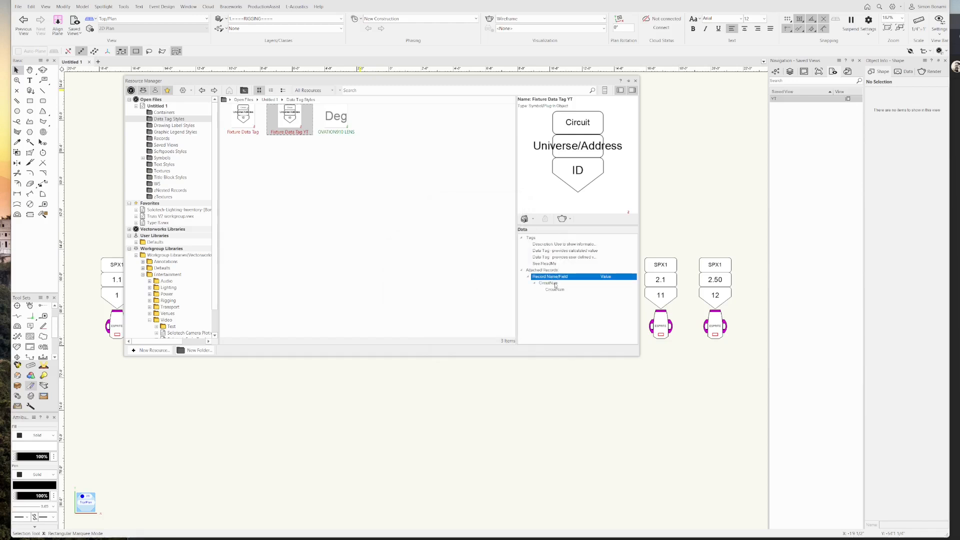
left_click(636, 81)
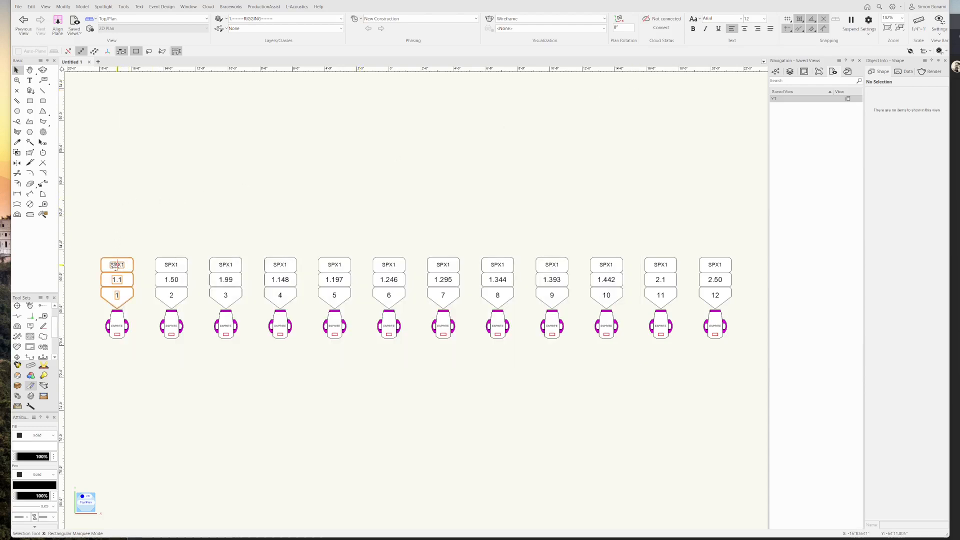
Step: Open the tag layout of fixture 1's data tag for editing
left_click(116, 280)
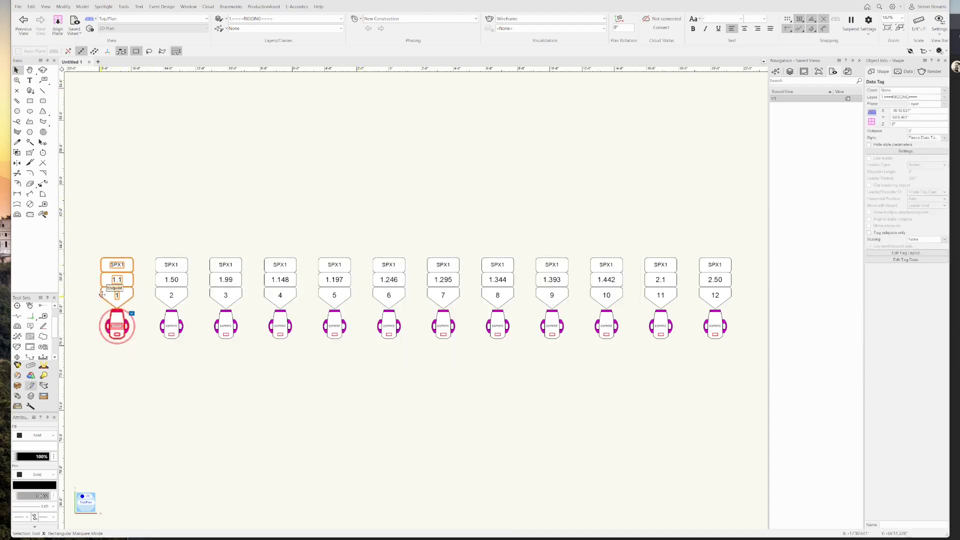
double_click(115, 280)
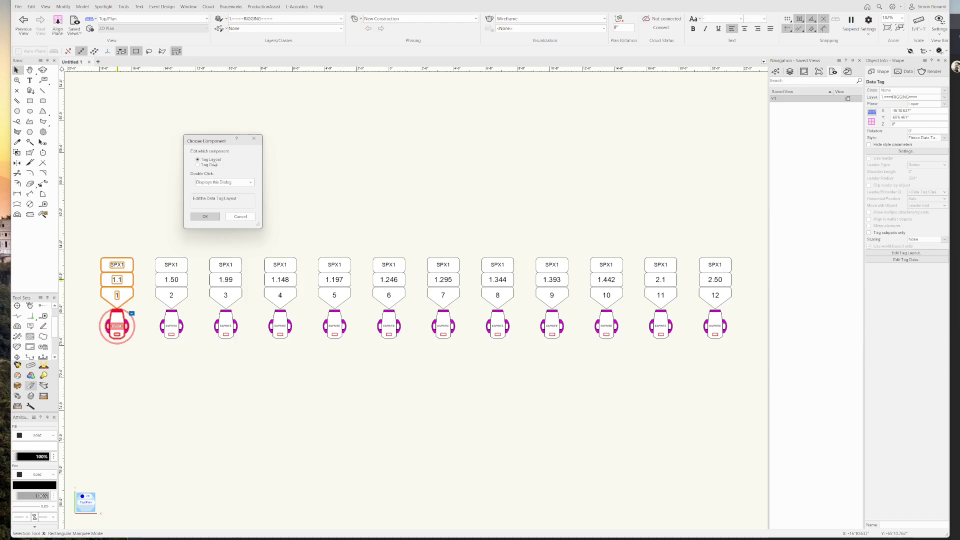
left_click(206, 217)
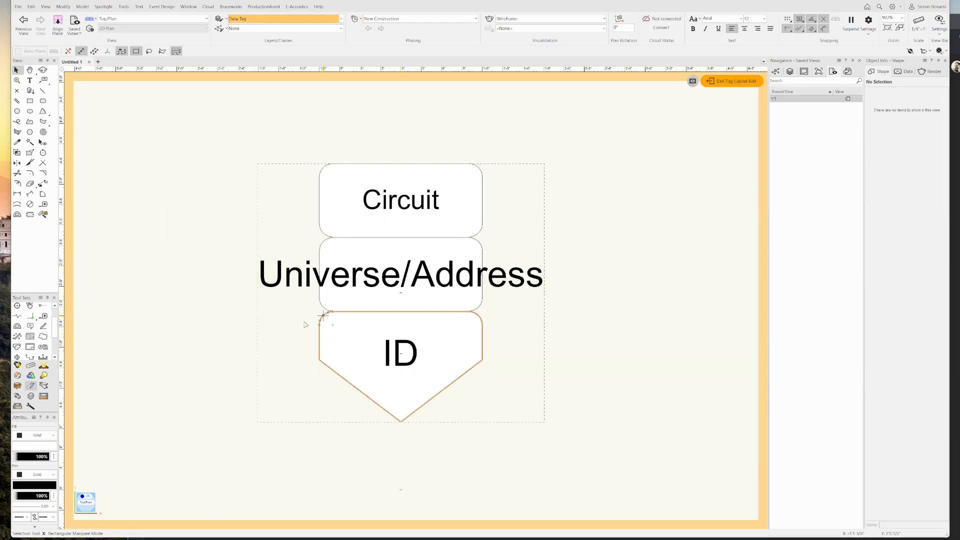
scroll(310, 293, "up", 3)
middle_click_drag(287, 275, 249, 314)
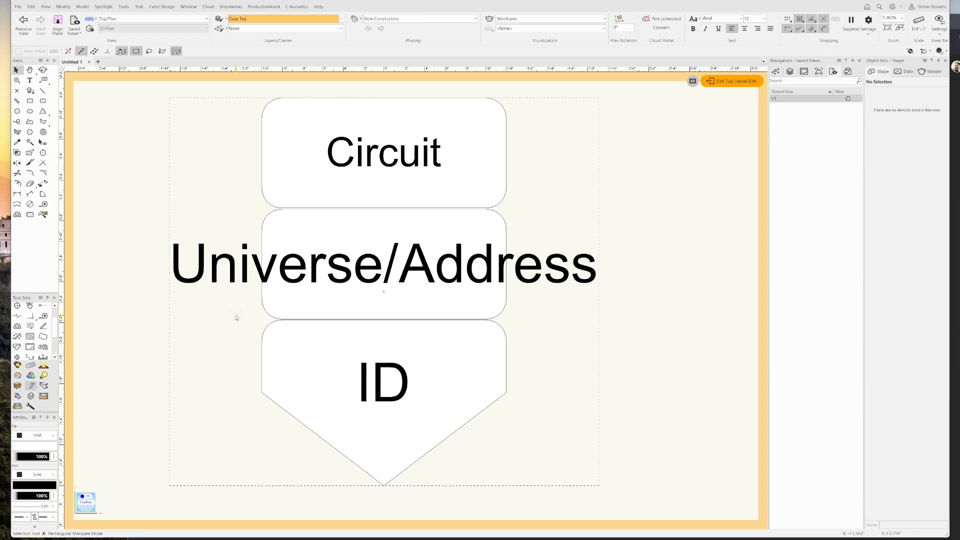
Step: Add the text "circuitnum" inside the ID shape of the tag layout
key("1")
left_click(307, 330)
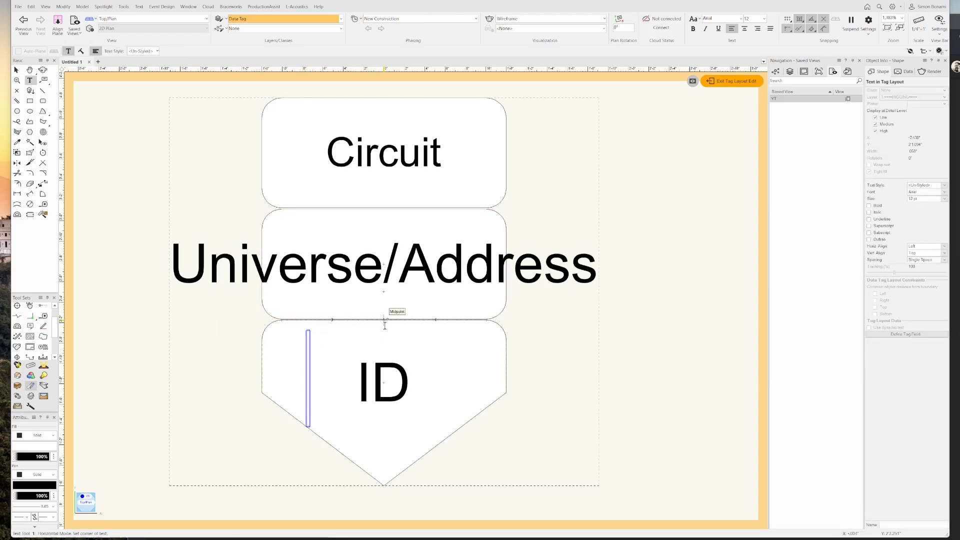
type("circnuit")
key("BackSpace")
key("BackSpace")
key("BackSpace")
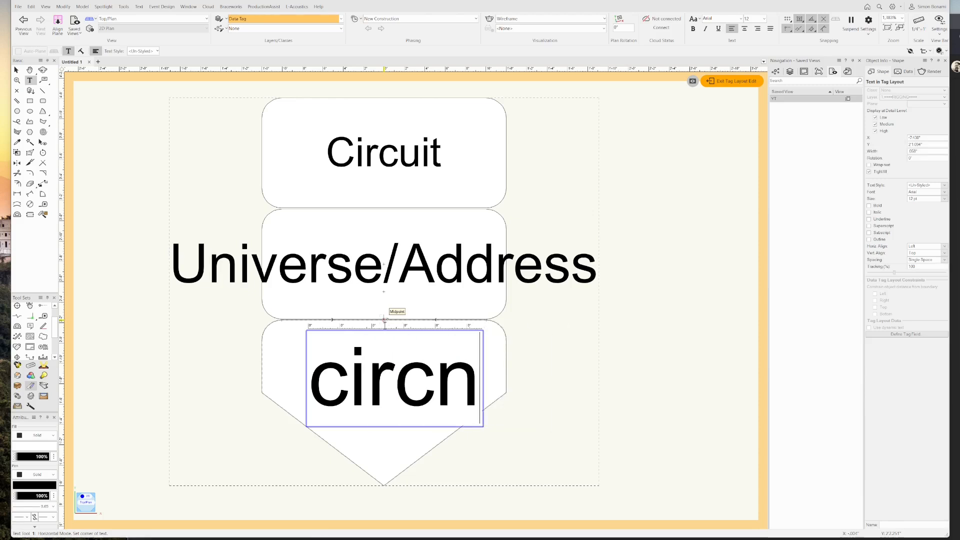
key("BackSpace")
type("uitnum")
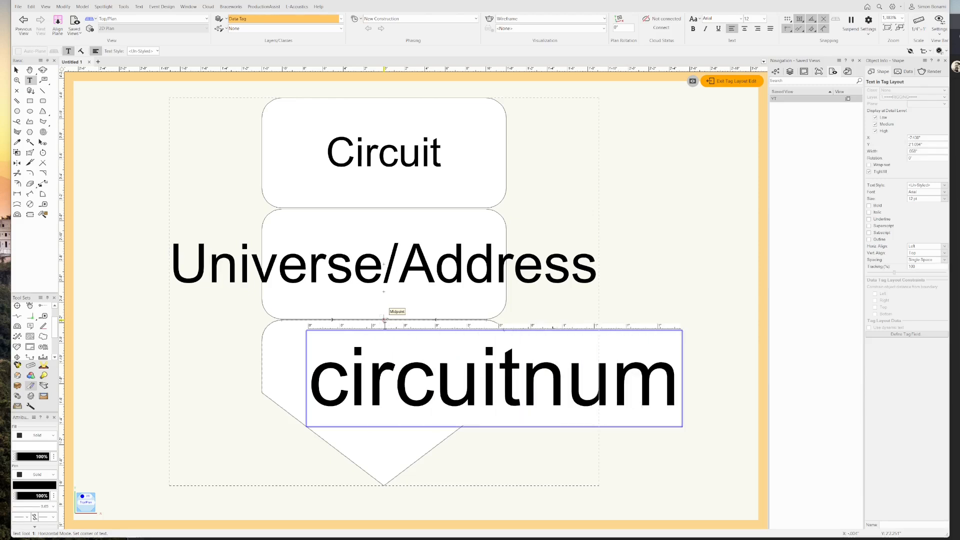
key("Escape")
key("x")
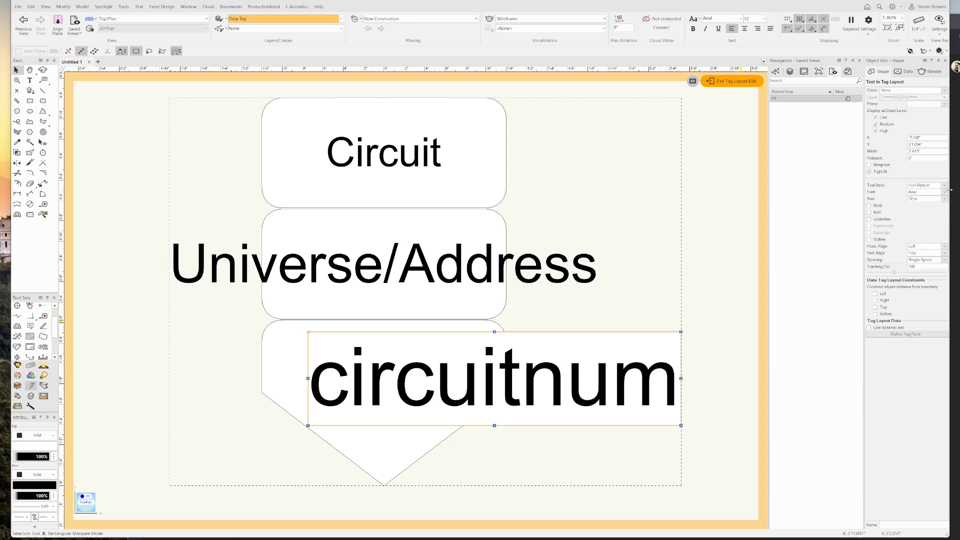
Step: Set the circuitnum text size to 2 points and move the text so it is centred above ID
left_click(933, 199)
left_click(925, 205)
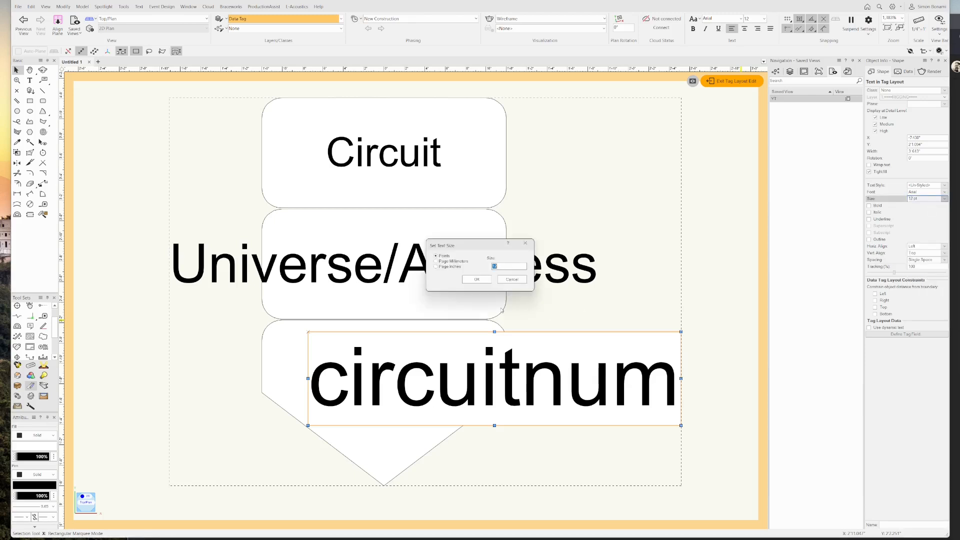
left_click(477, 278)
type("2")
key("Return")
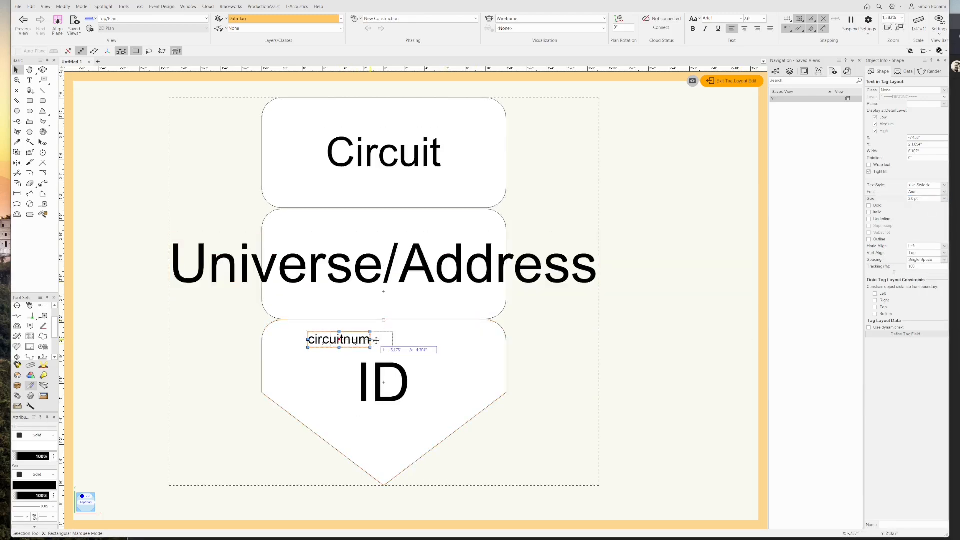
left_click_drag(381, 340, 426, 340)
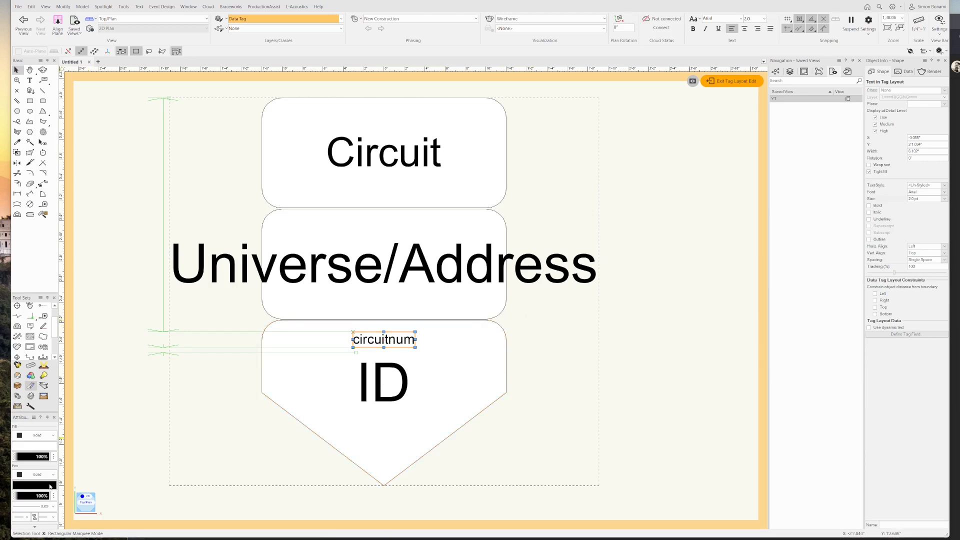
Step: Change the circuitnum text's pen colour to magenta and leave the text selected
left_click(50, 484)
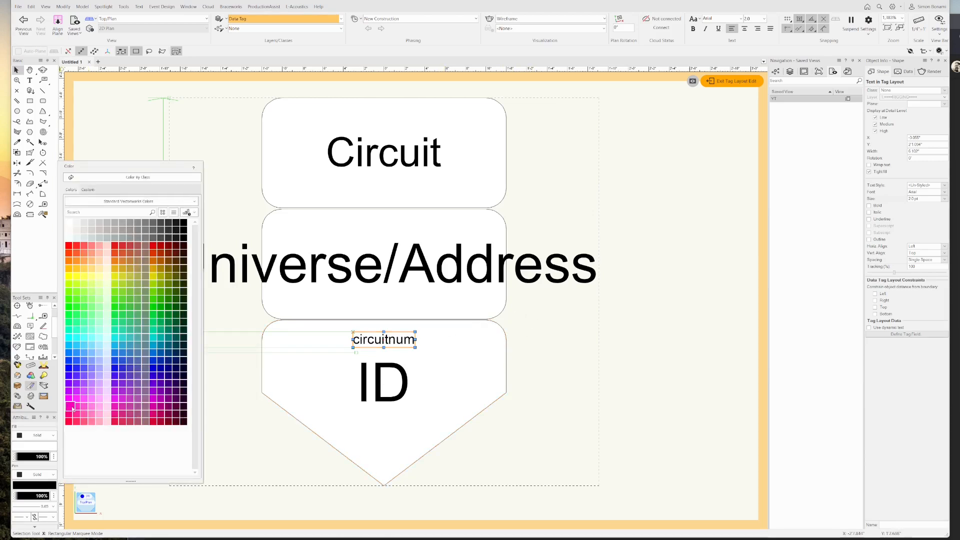
left_click(70, 402)
left_click(542, 338)
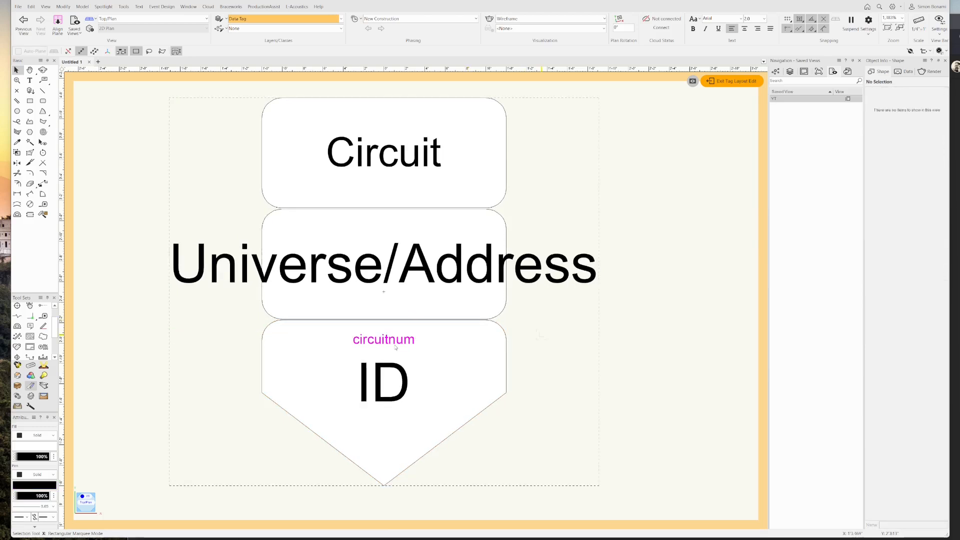
left_click(391, 341)
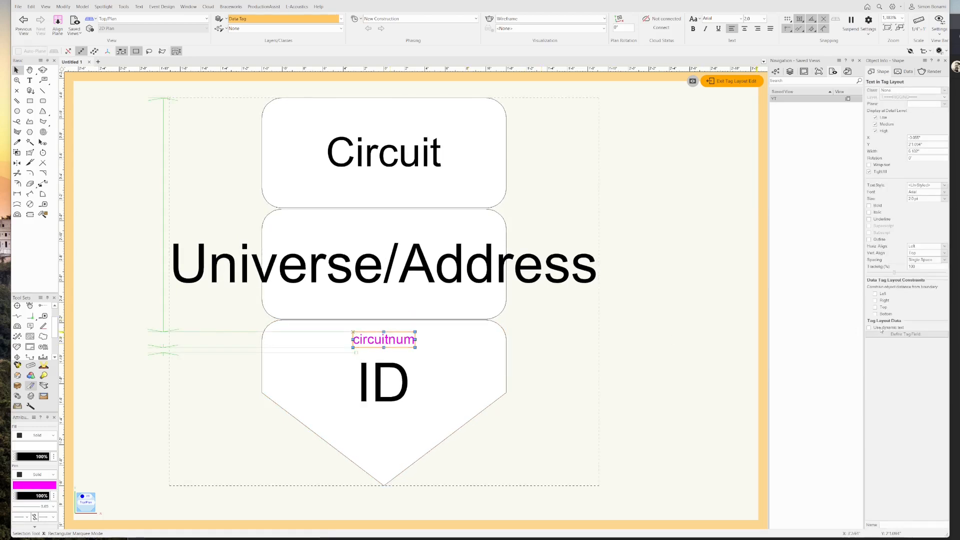
Step: Make the circuitnum text dynamic and define its tag field as an advanced calculated field using the Lighting Device's Circuit Number parameter
left_click(886, 329)
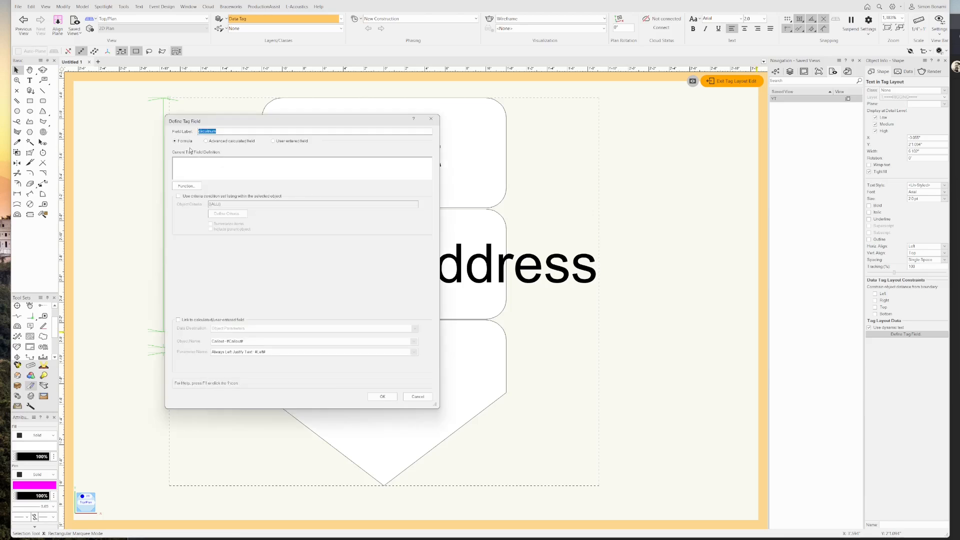
left_click(207, 141)
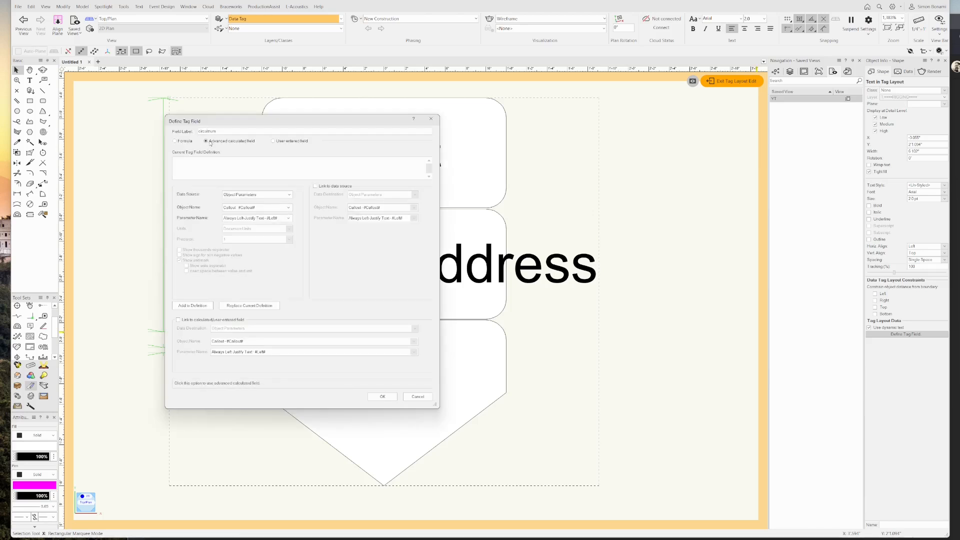
left_click(289, 208)
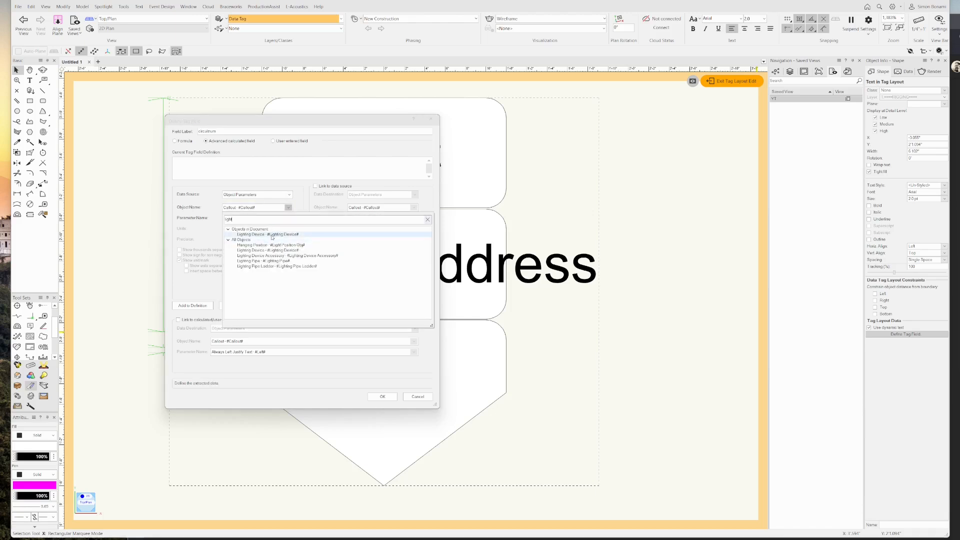
left_click(287, 227)
left_click(289, 219)
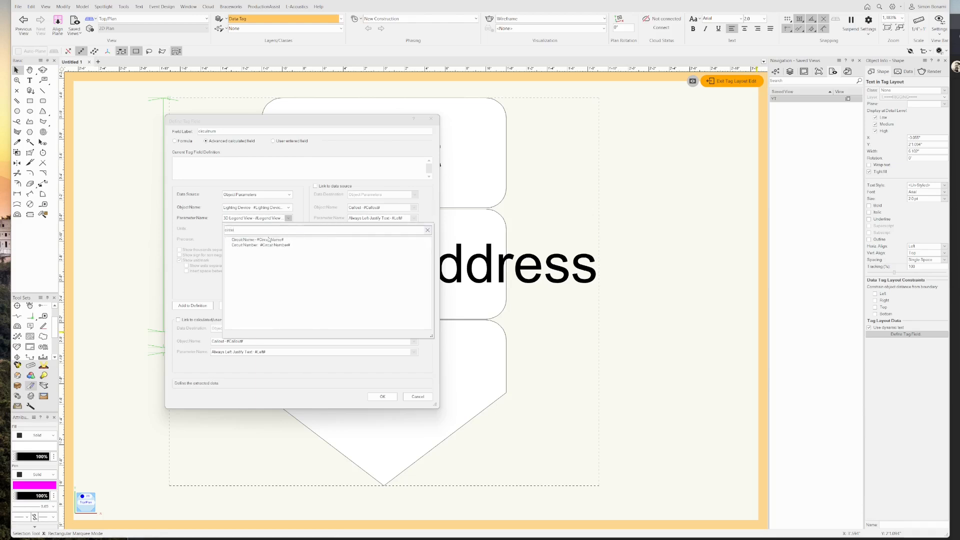
left_click(256, 245)
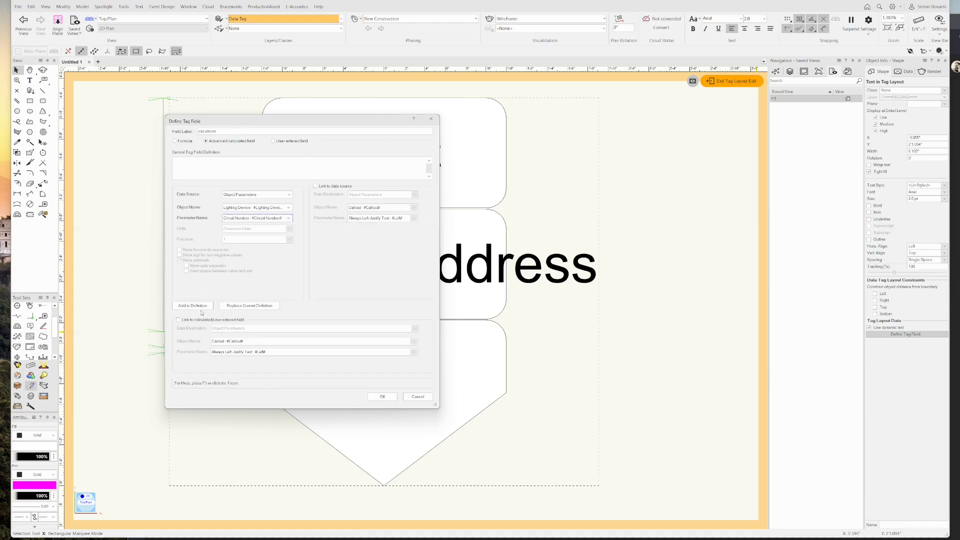
left_click(200, 162)
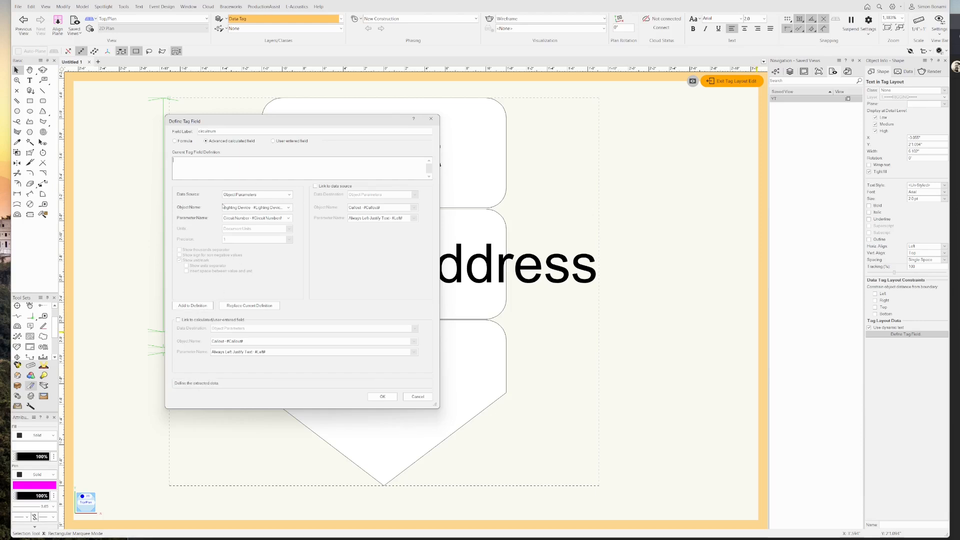
left_click(193, 306)
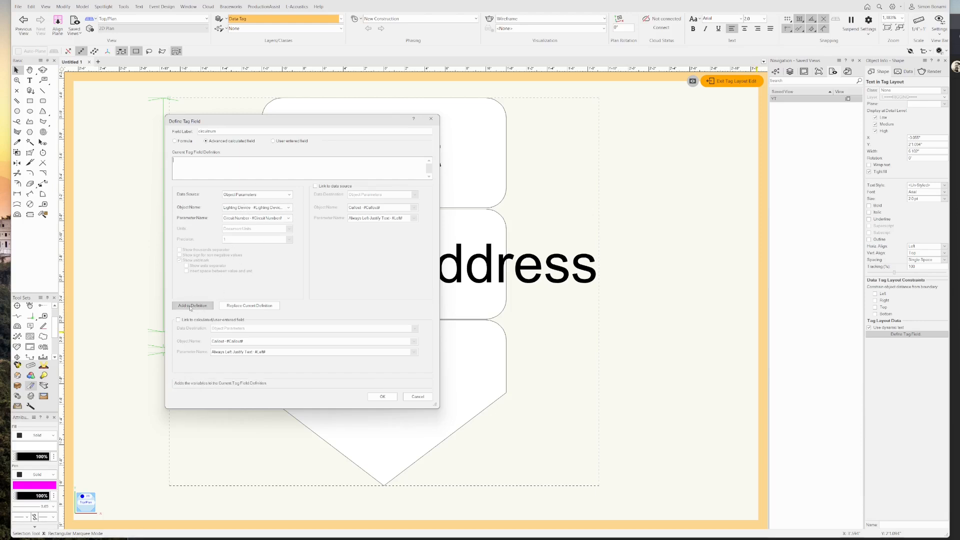
Step: Link the calculated field to the CircuitNum field of the CircuitNum record format and finish editing the tag layout
left_click(202, 320)
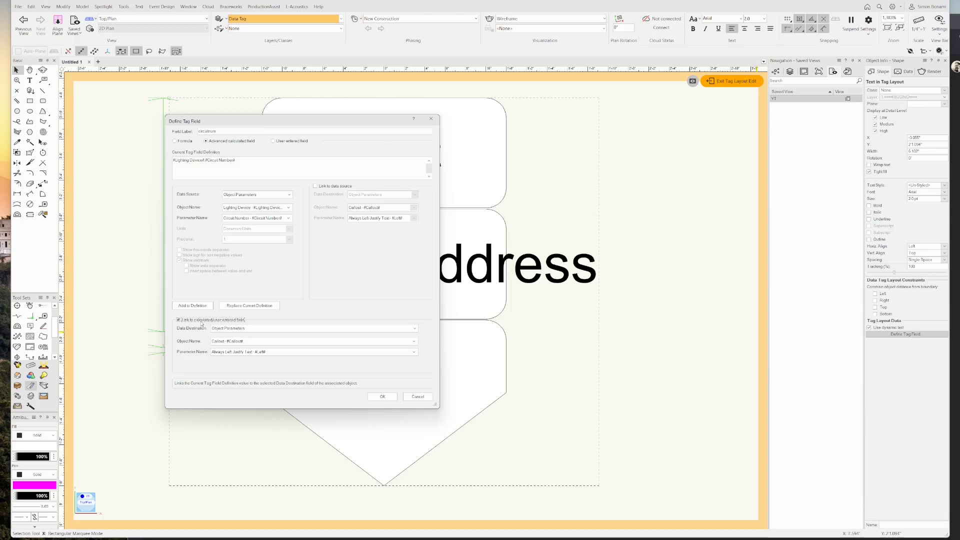
left_click(258, 330)
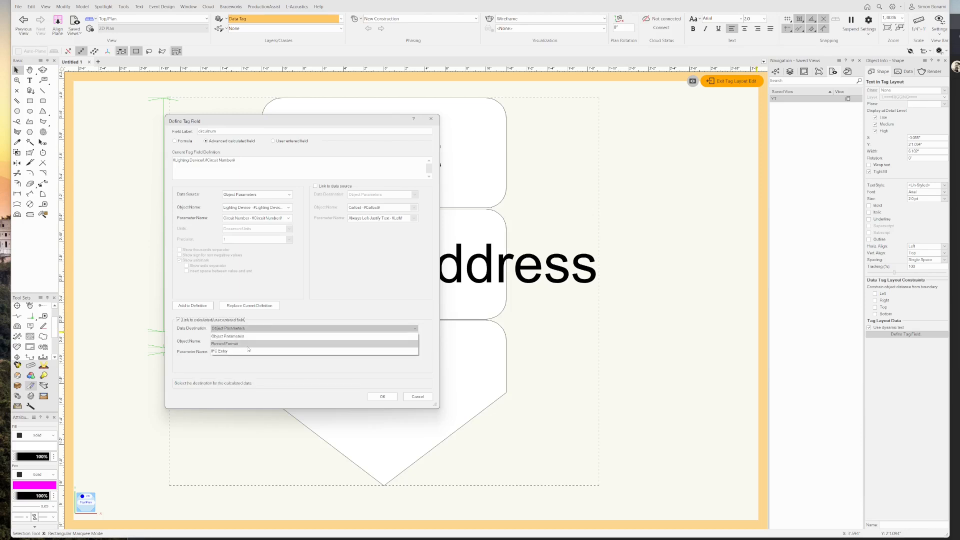
left_click(249, 341)
left_click(249, 342)
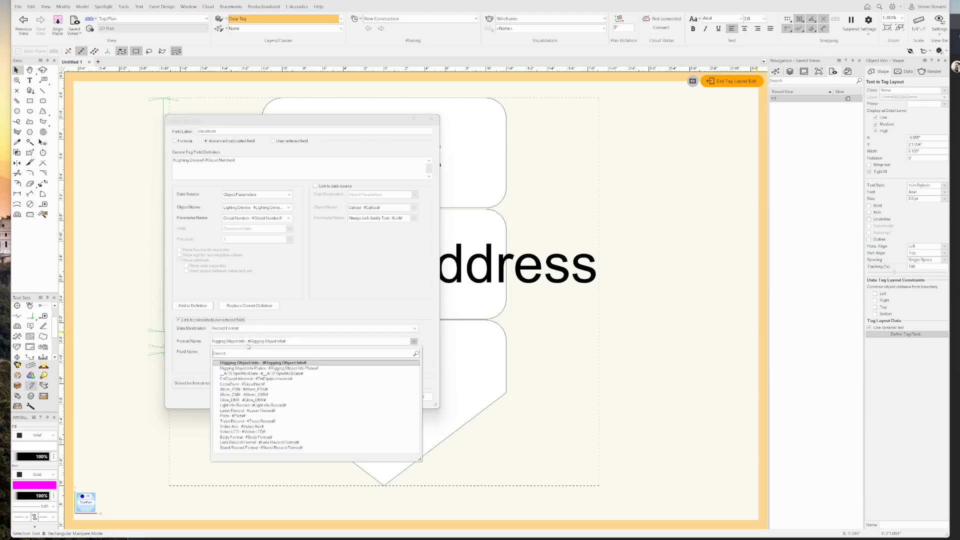
left_click(258, 384)
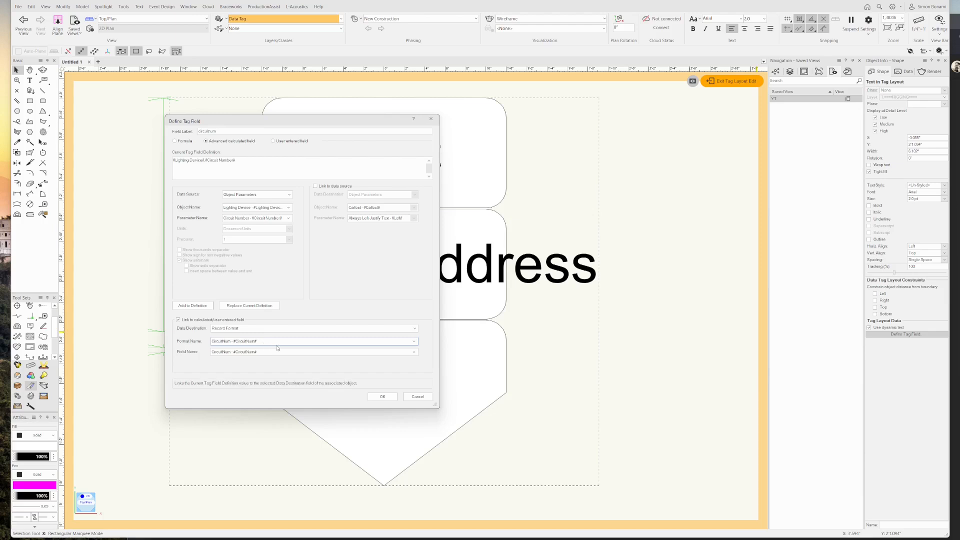
left_click(383, 397)
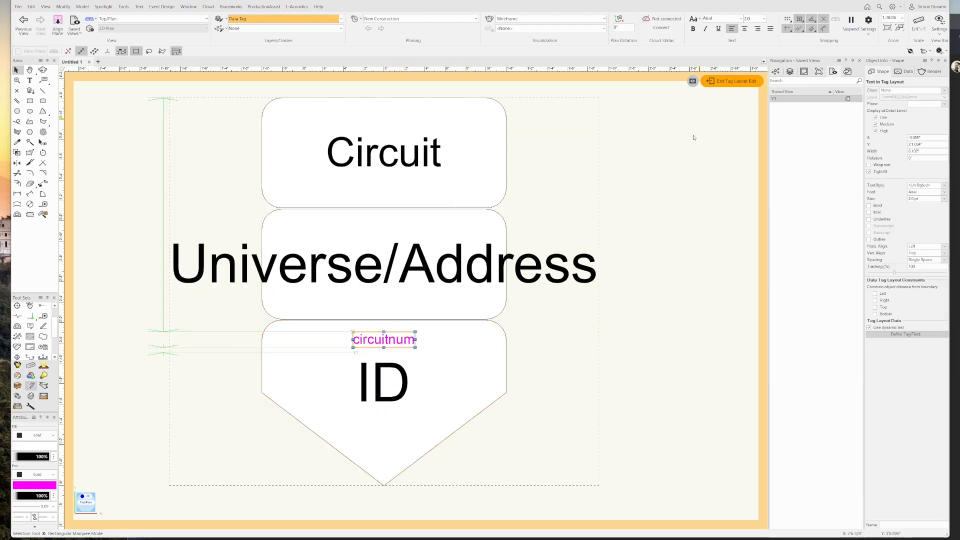
left_click(732, 82)
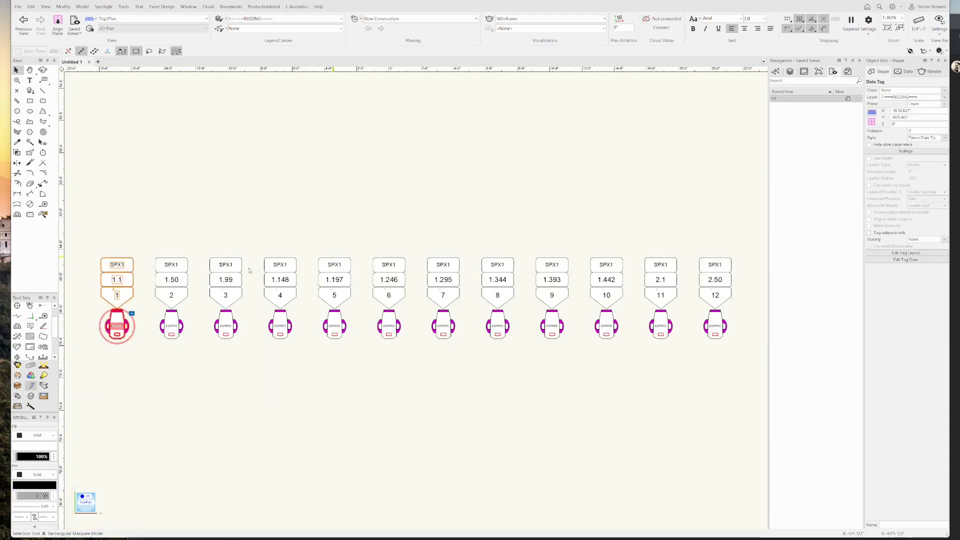
Step: Examine the small circuit numbers above the IDs on the data tags along the fixture row
scroll(102, 270, "up", 3)
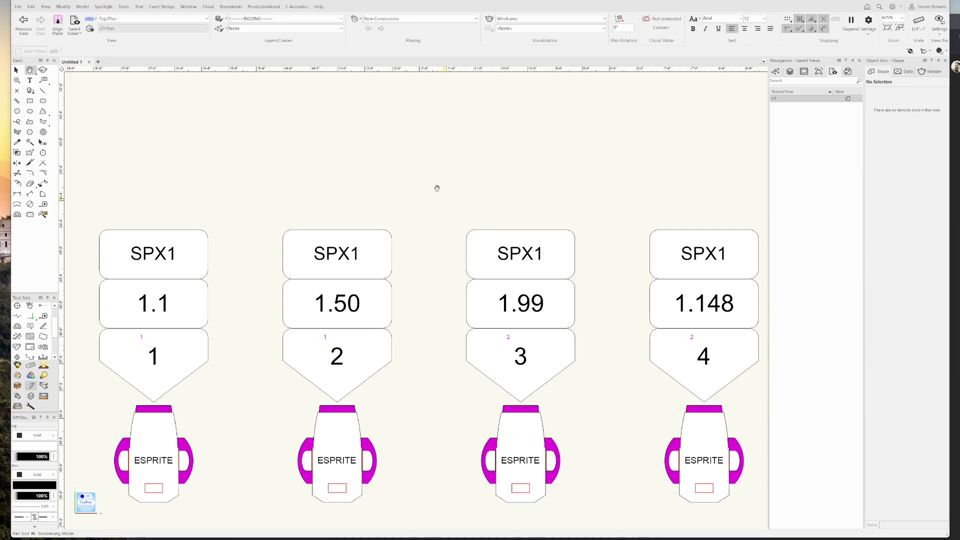
middle_click_drag(437, 189, 202, 145)
middle_click_drag(555, 148, 204, 133)
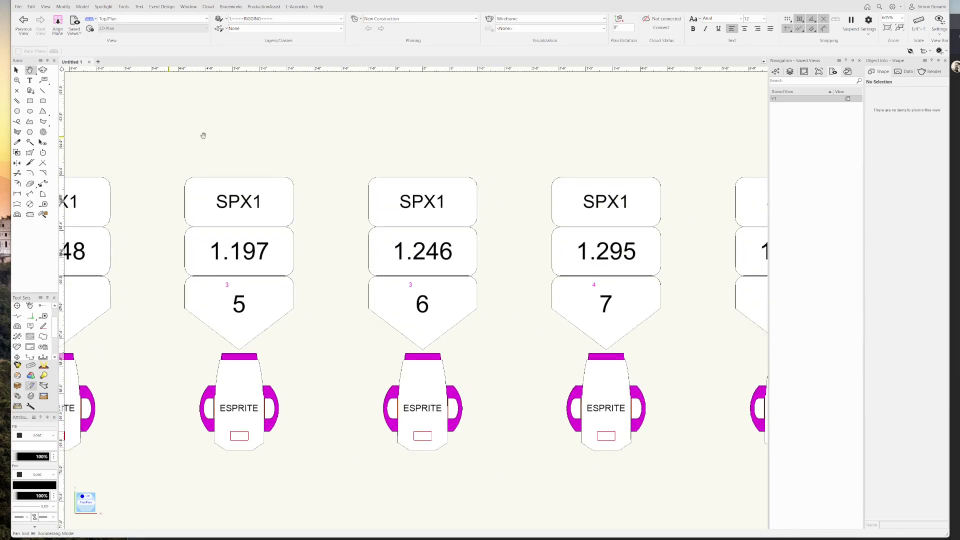
middle_click_drag(534, 128, 233, 140)
middle_click_drag(620, 150, 371, 150)
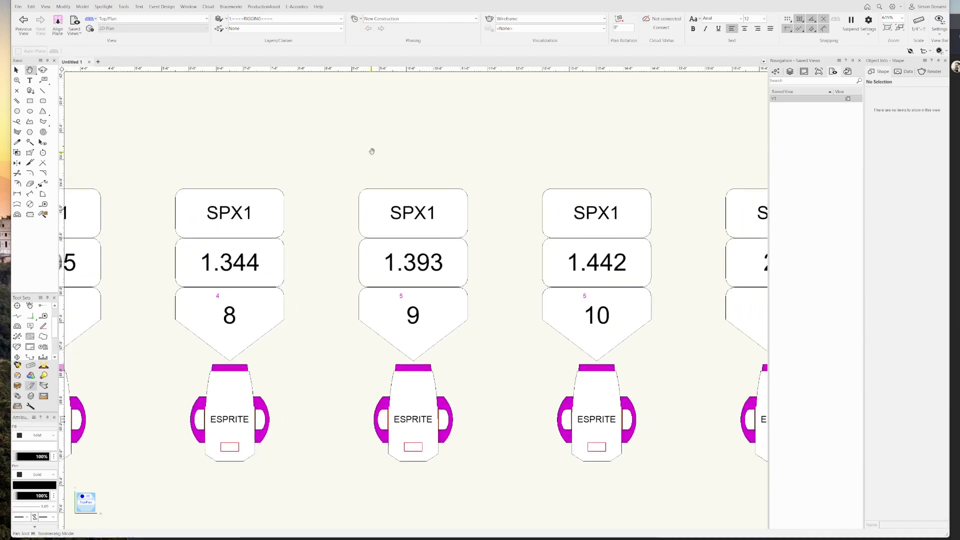
scroll(400, 158, "down", 2)
left_click_drag(237, 129, 556, 150)
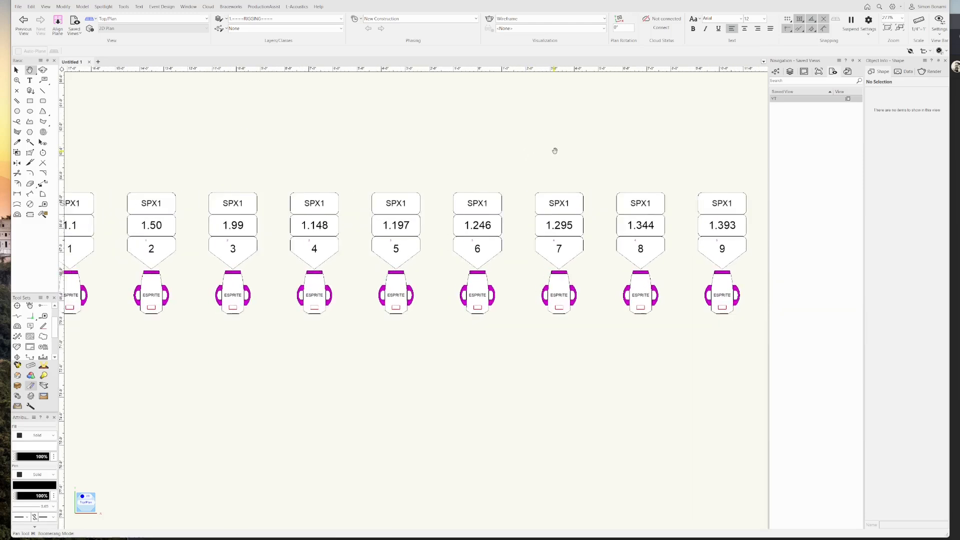
scroll(249, 141, "down", 2)
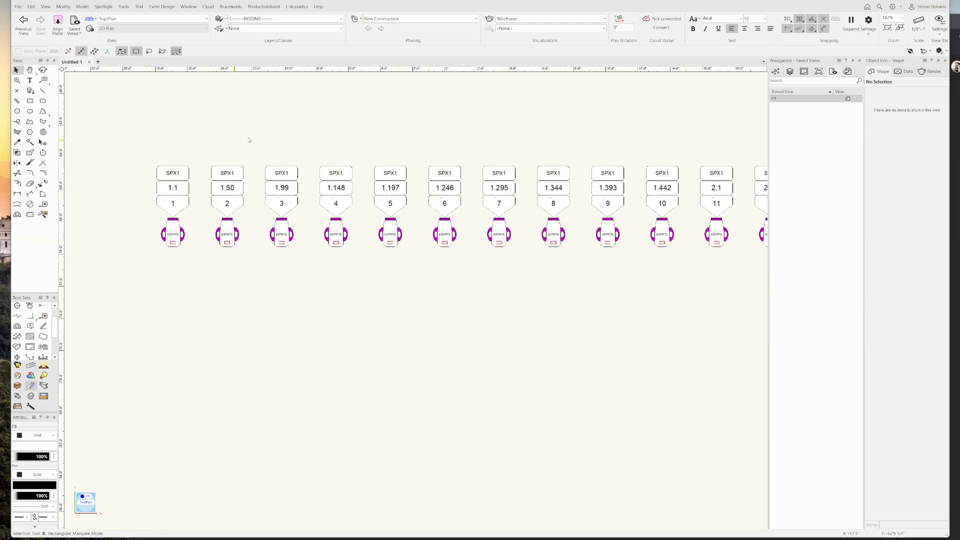
key("x")
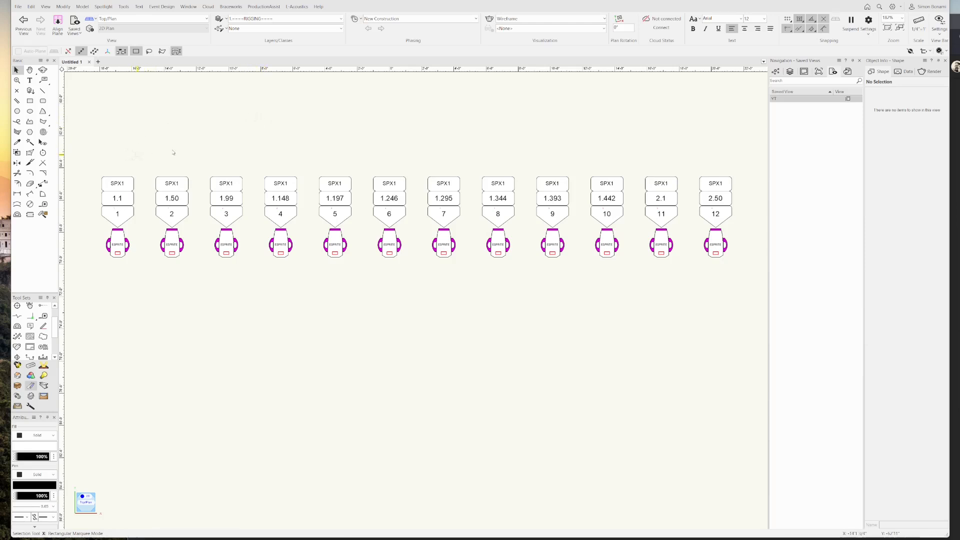
Step: Create a new data visualization named "Full-Color"
left_click(604, 29)
left_click(530, 39)
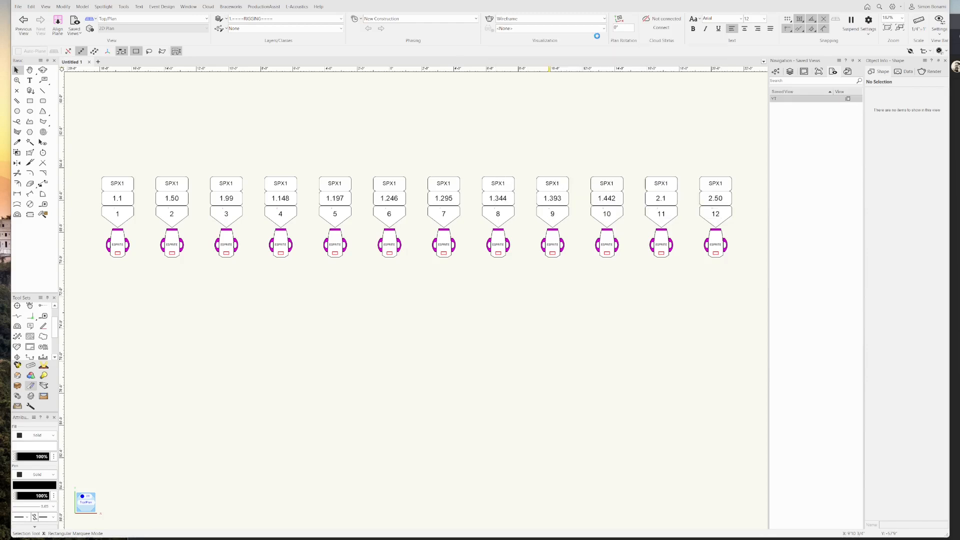
left_click_drag(449, 98, 405, 88)
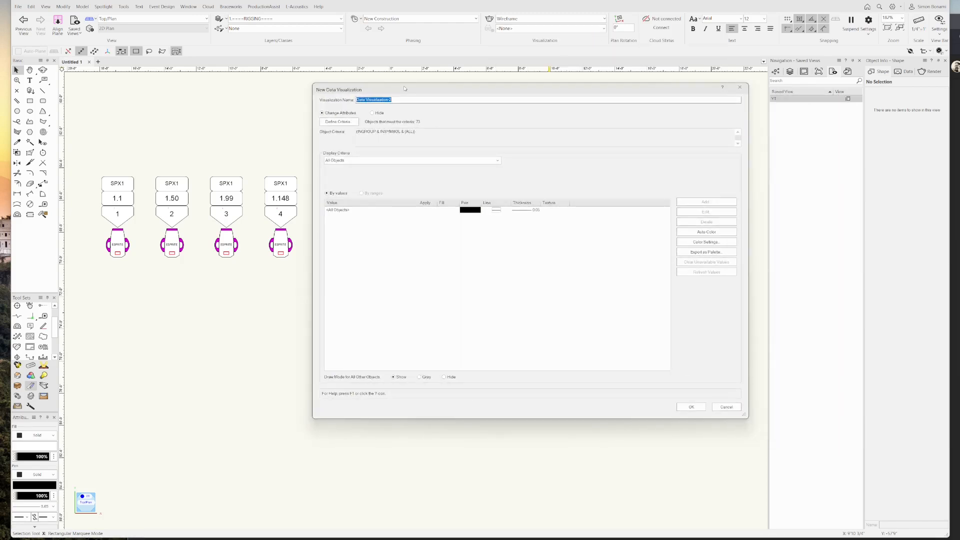
type("Fill-Color")
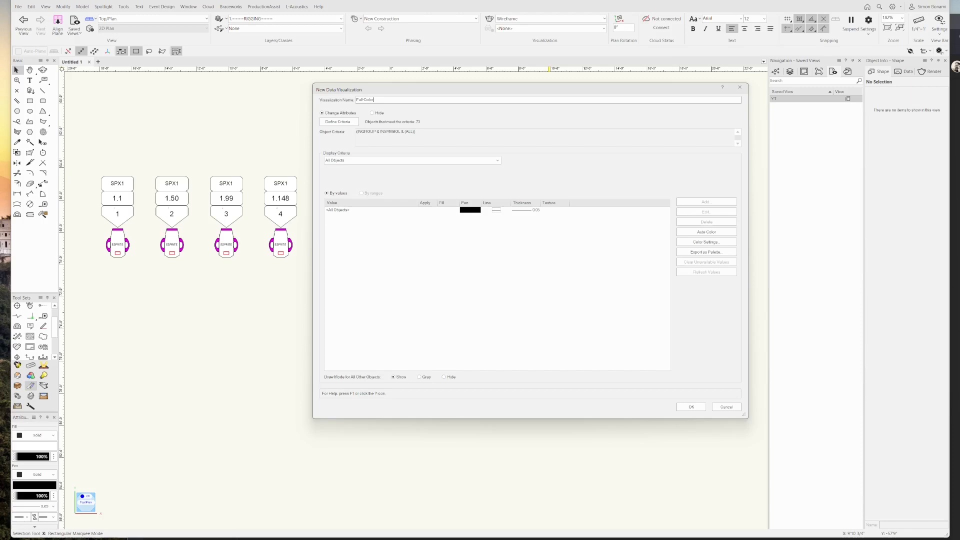
Step: Set the display criteria to objects using the CircuitNum record, assign colours automatically to its values and save the visualization
left_click(370, 160)
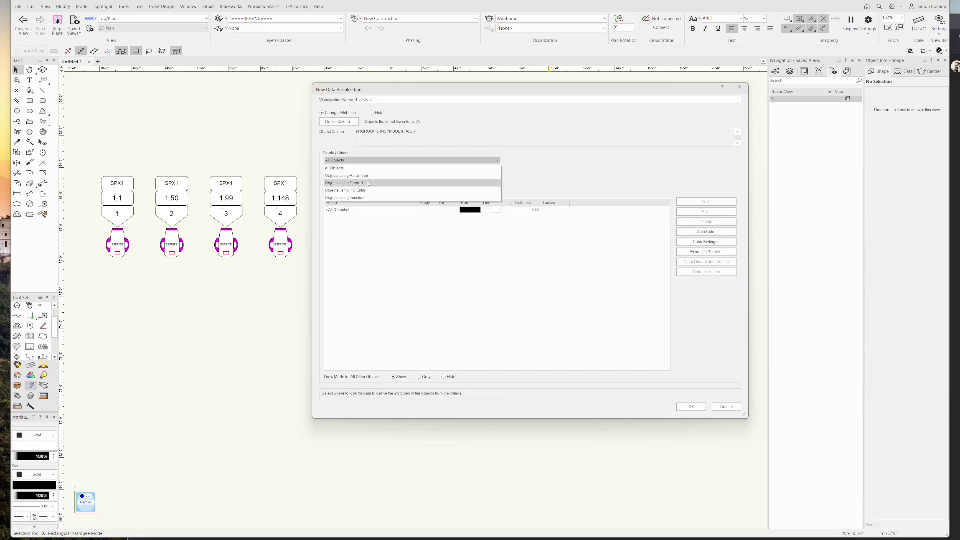
left_click(368, 183)
left_click(615, 161)
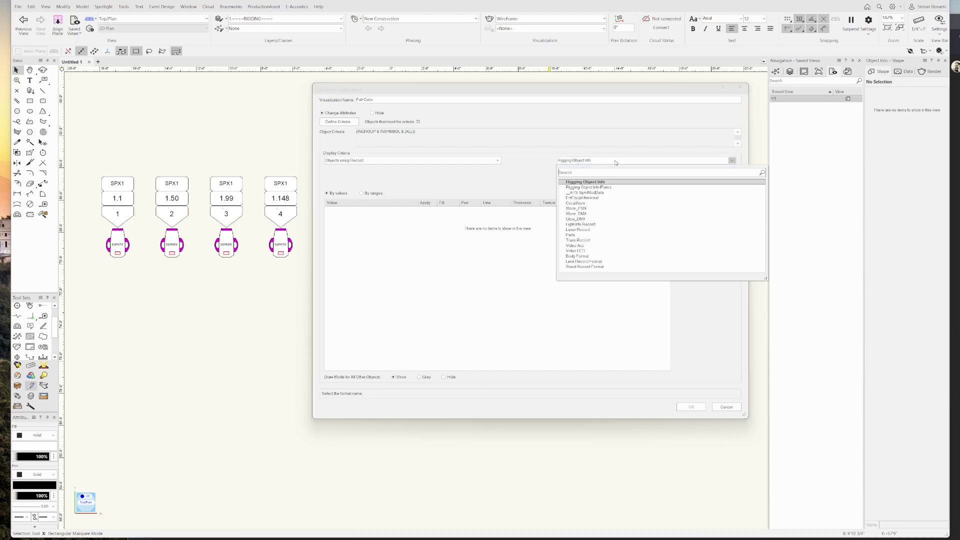
left_click(576, 203)
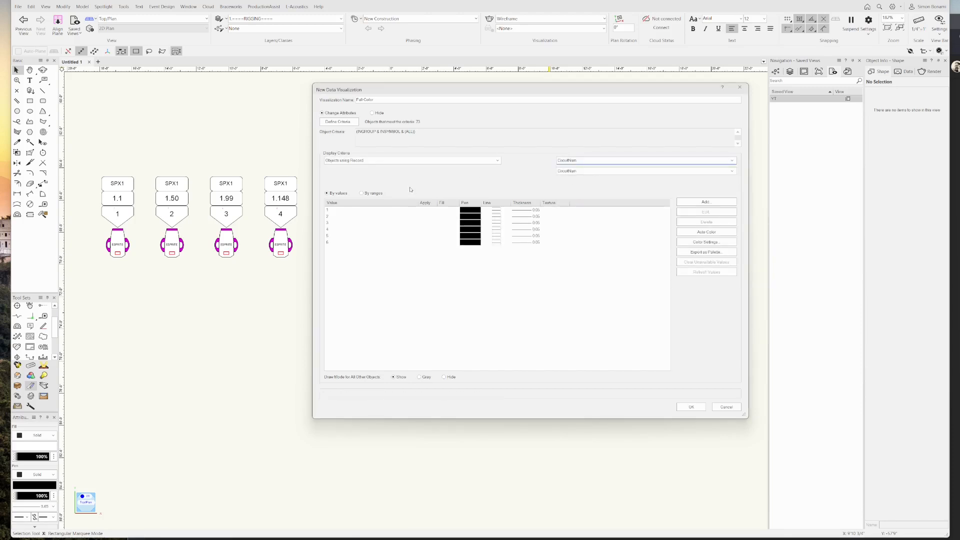
left_click(705, 232)
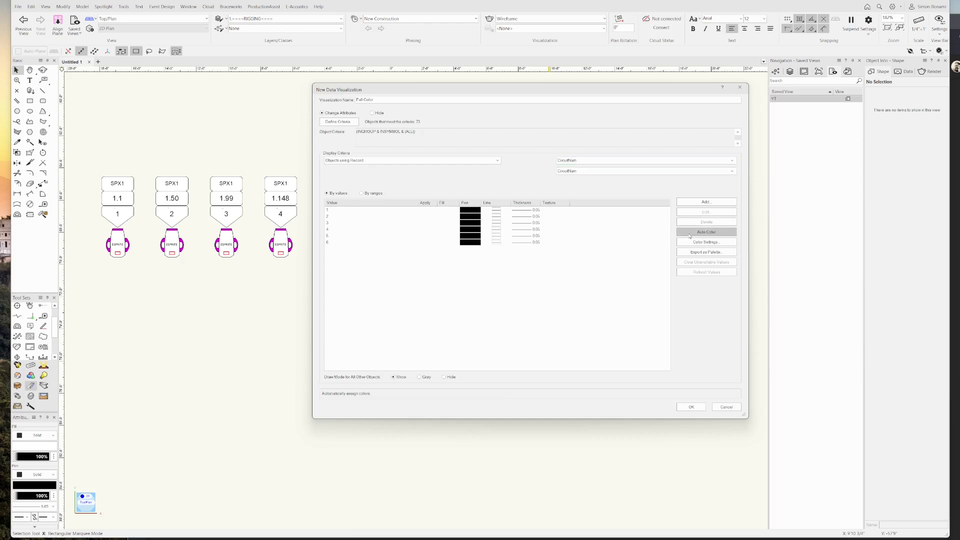
left_click(692, 407)
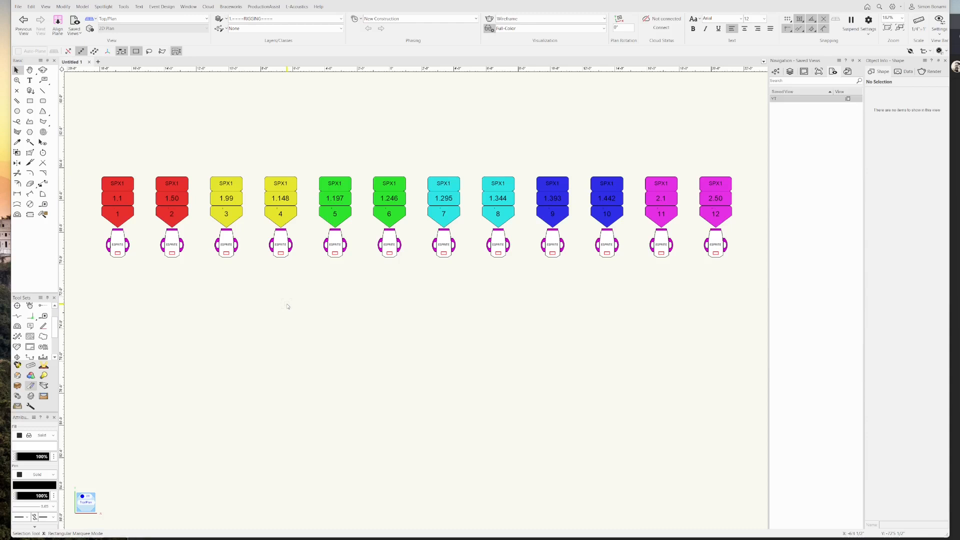
Step: Review the fill colours assigned to each CircuitNum value in the Full-Color data visualization's settings
left_click(604, 30)
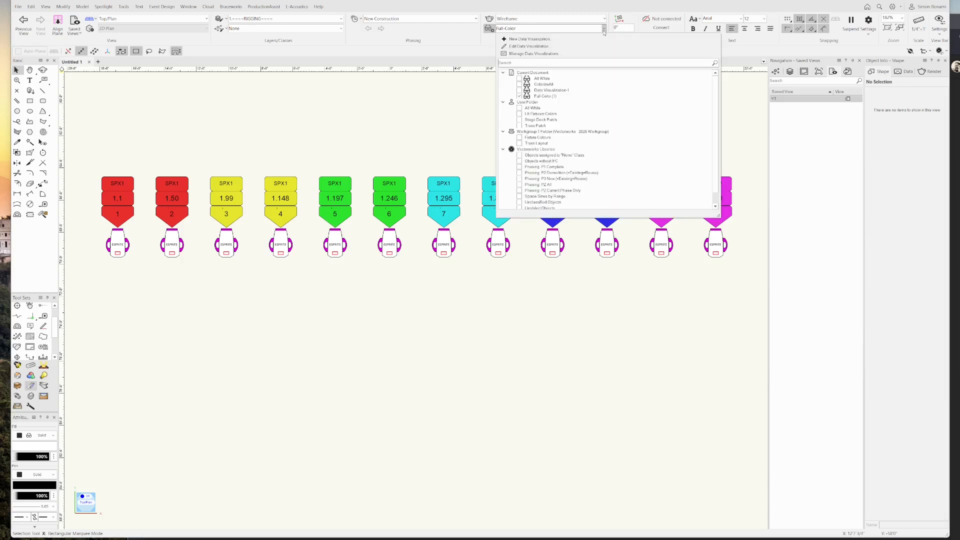
left_click(545, 46)
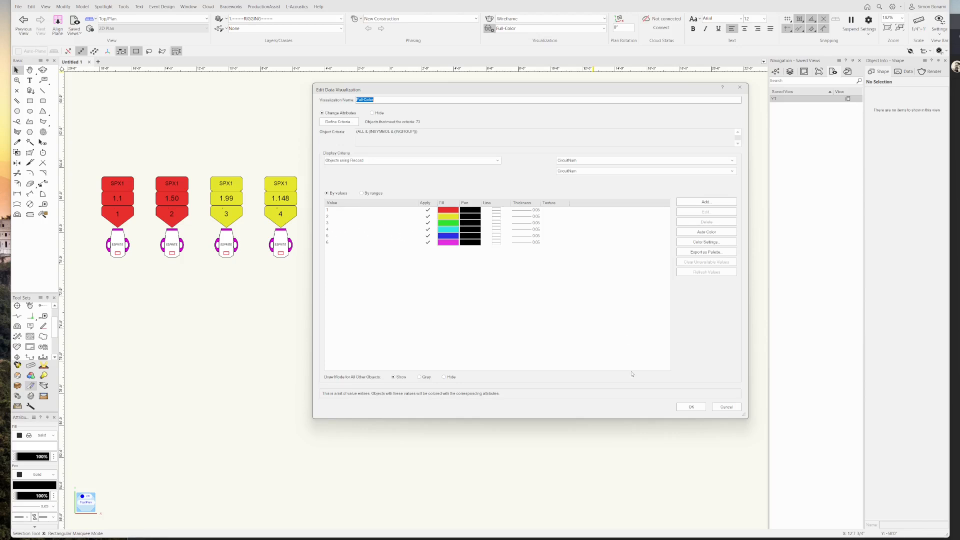
left_click(691, 408)
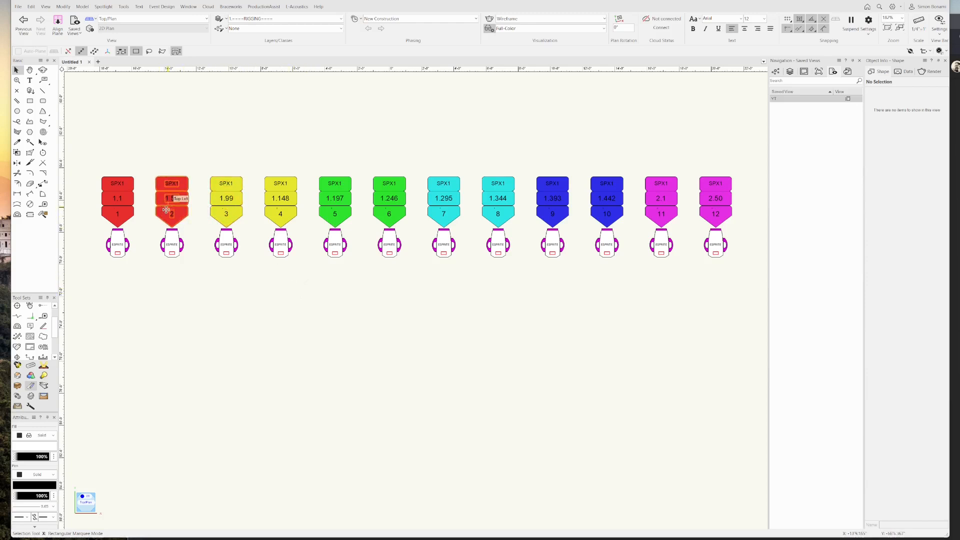
Step: Open the layout of the first fixture's data tag for editing
scroll(112, 211, "up", 5)
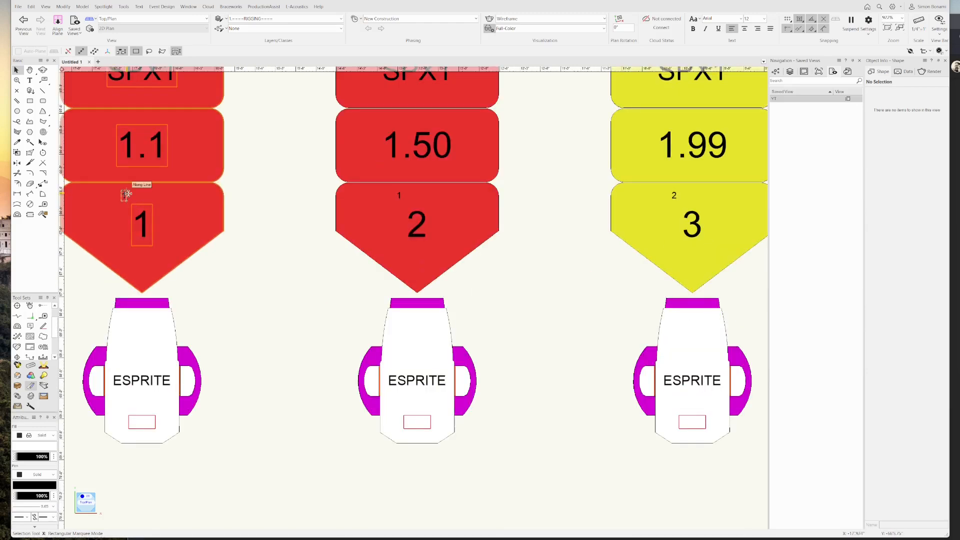
middle_click_drag(290, 201, 365, 257)
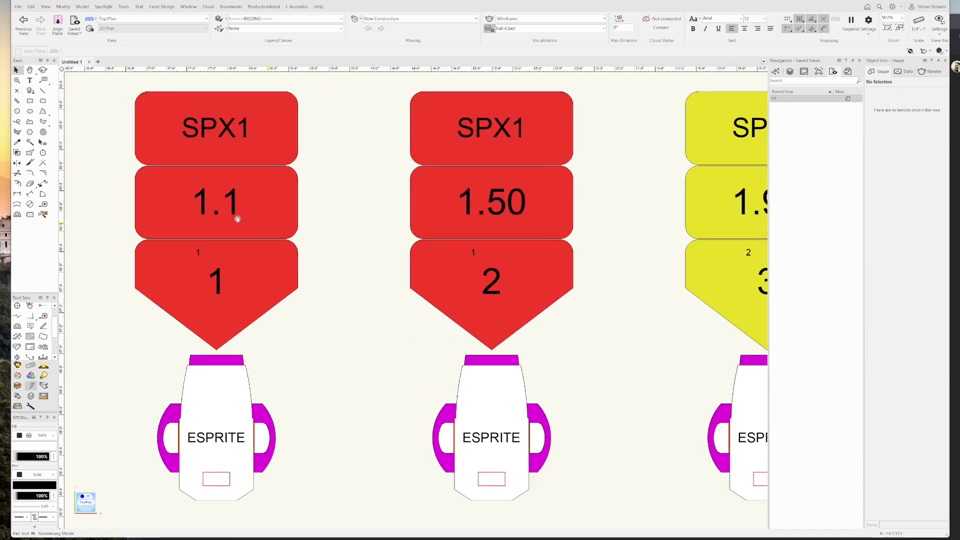
double_click(238, 218)
left_click(206, 216)
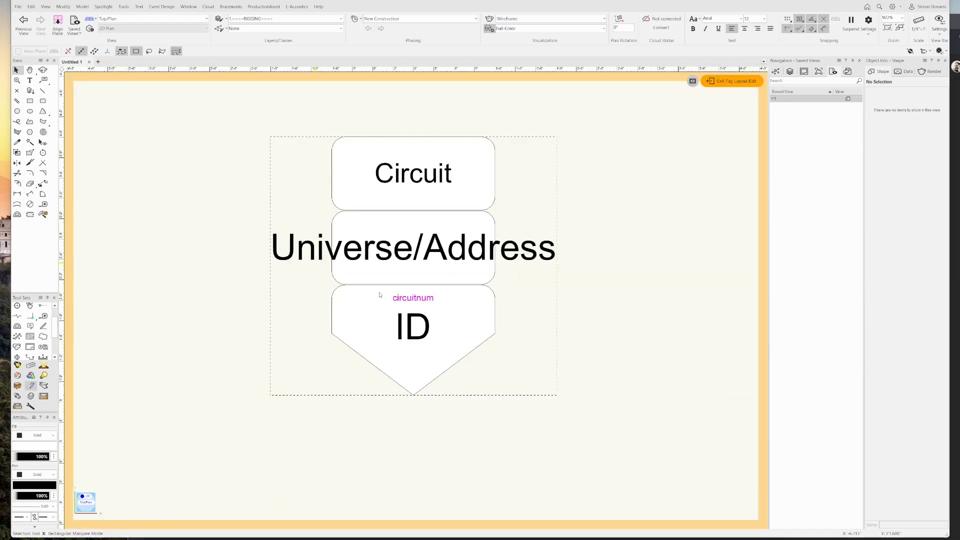
Step: Change the circuitnum text's colour to white in the tag layout
scroll(421, 297, "up", 2)
left_click(421, 297)
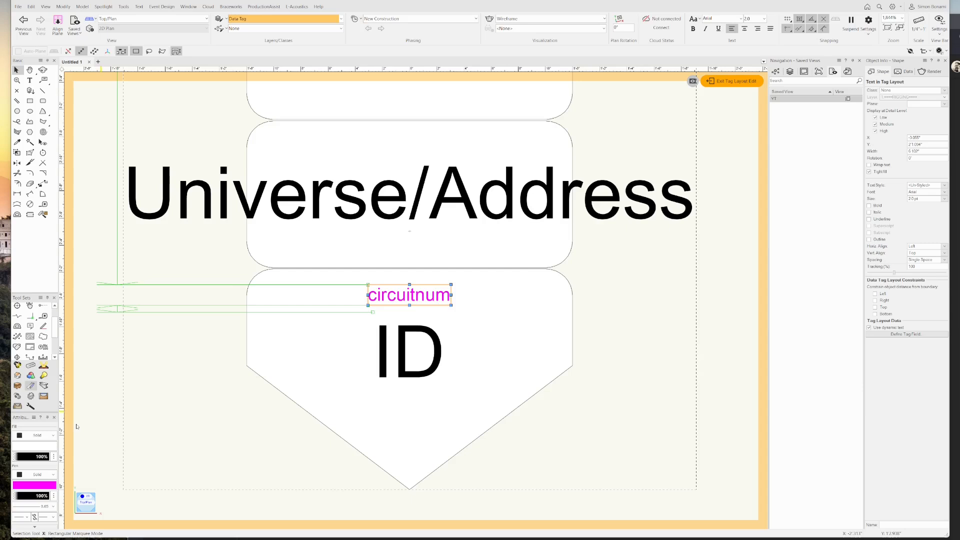
left_click(43, 483)
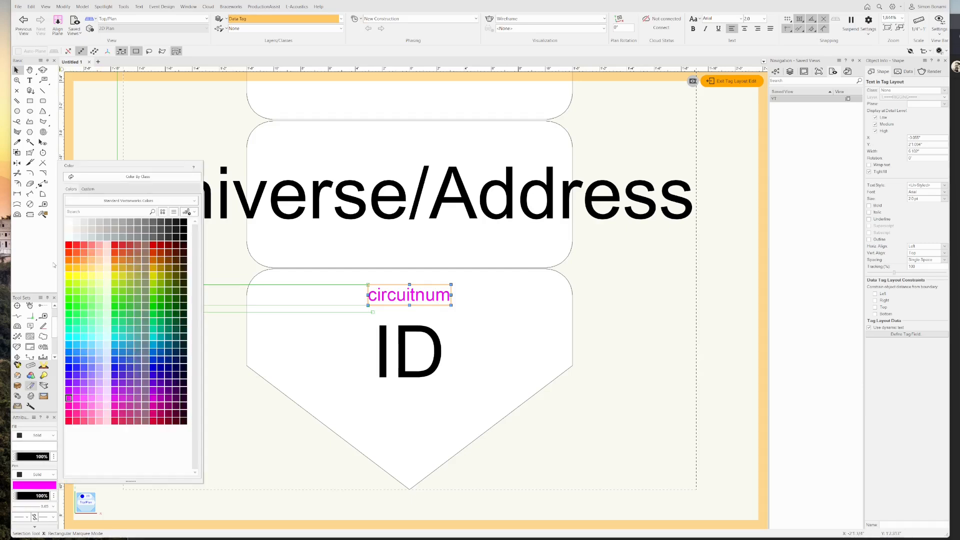
left_click(71, 223)
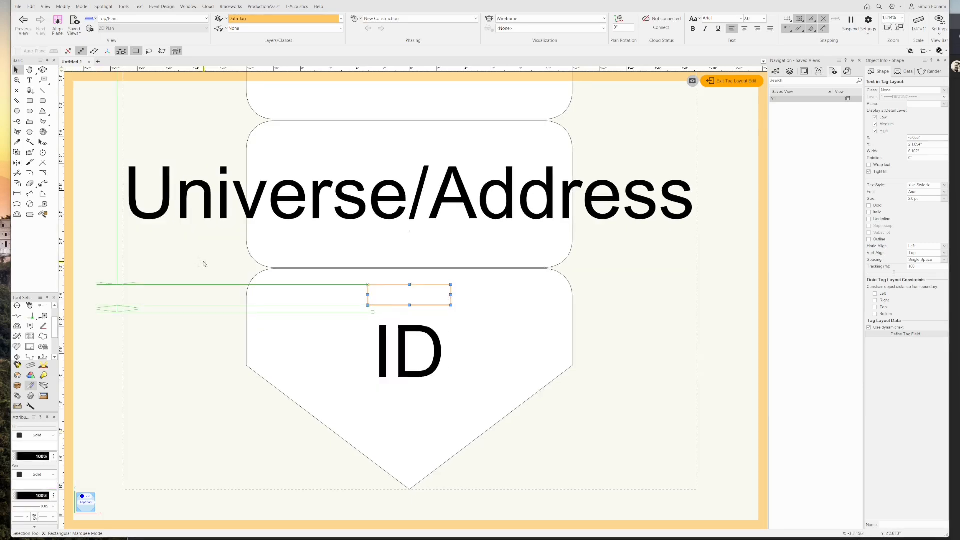
left_click(204, 264)
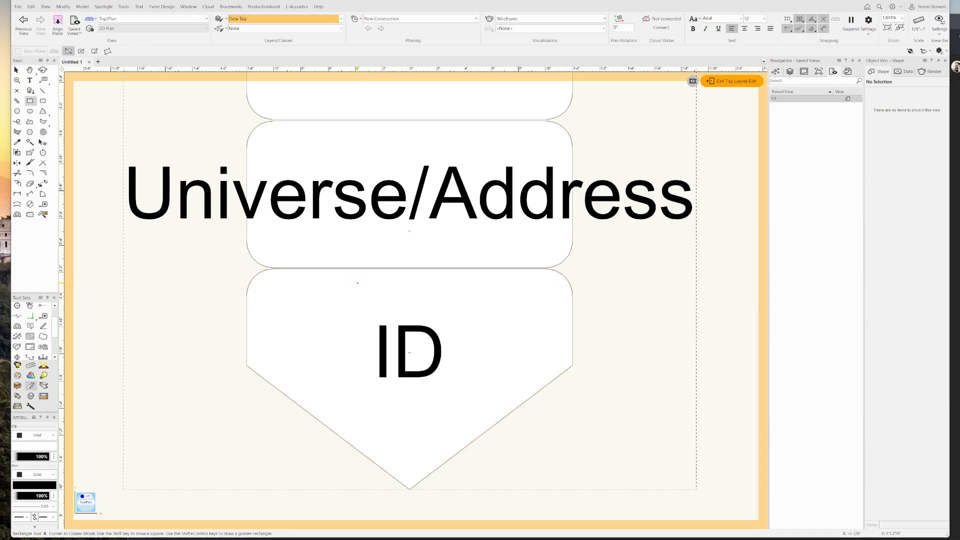
Step: Draw a rectangle with no pen outline over the circuitnum text above the ID, and exit the tag layout
key("4")
left_click(359, 281)
left_click(476, 304)
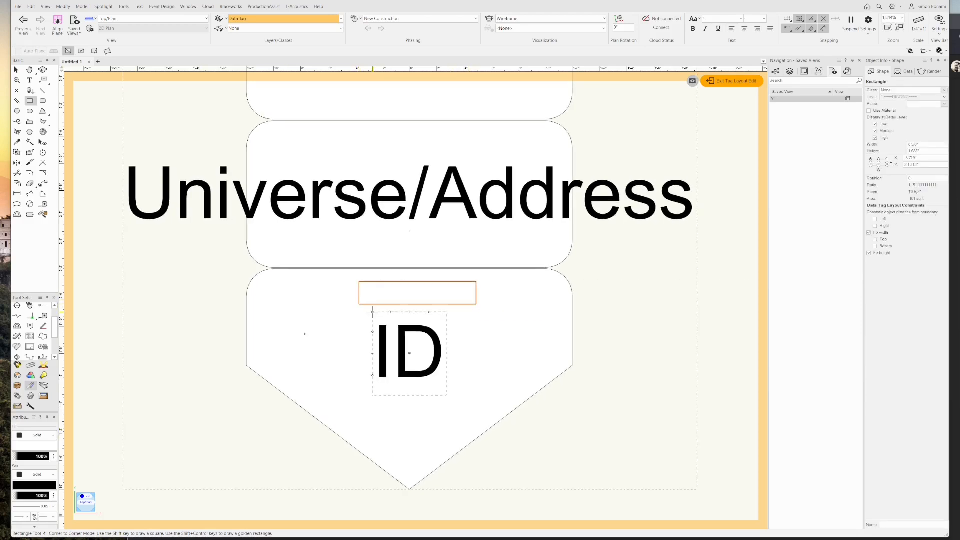
left_click(37, 475)
left_click(36, 497)
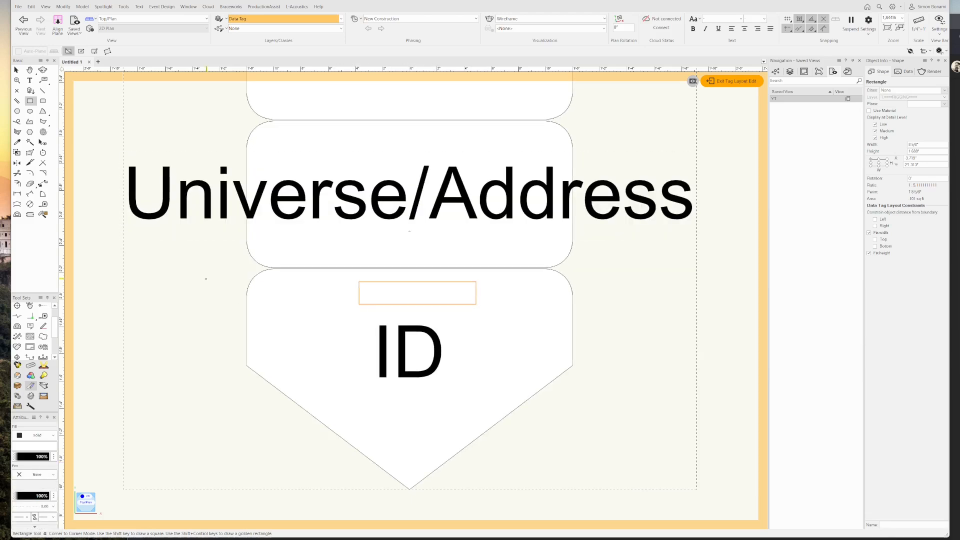
key("x")
key("x")
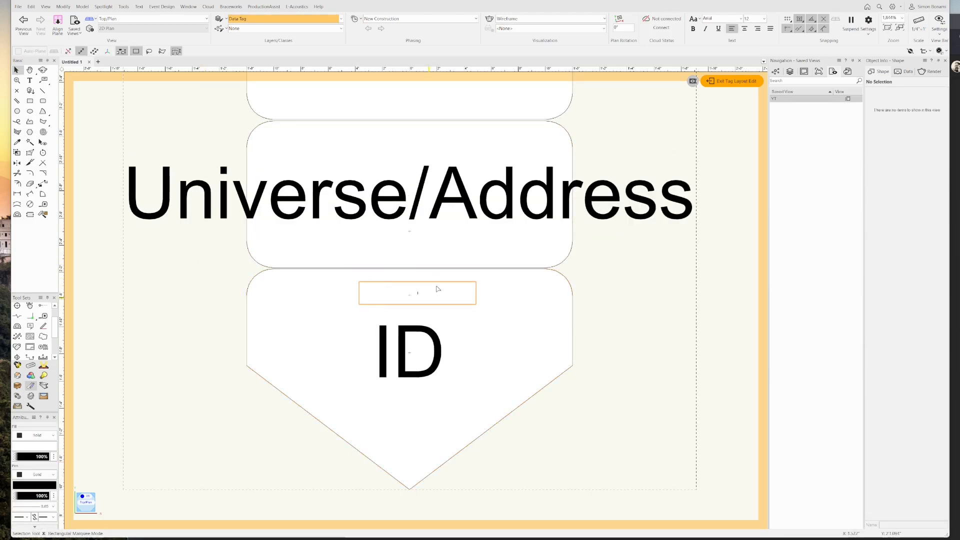
left_click(731, 80)
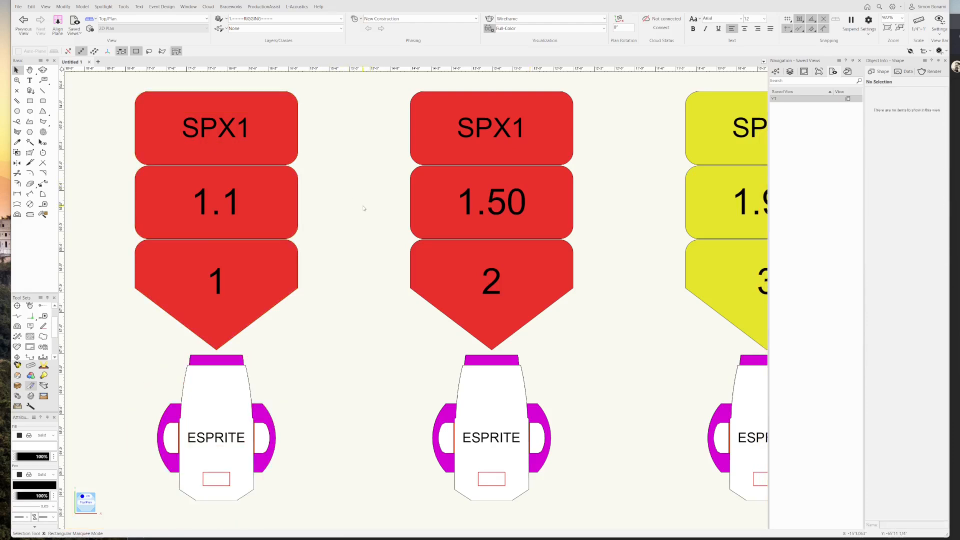
Step: Reopen the tag layout from the leftmost fixture's data tag in the full row
scroll(355, 203, "down", 4)
key("h")
left_click_drag(460, 122, 318, 132)
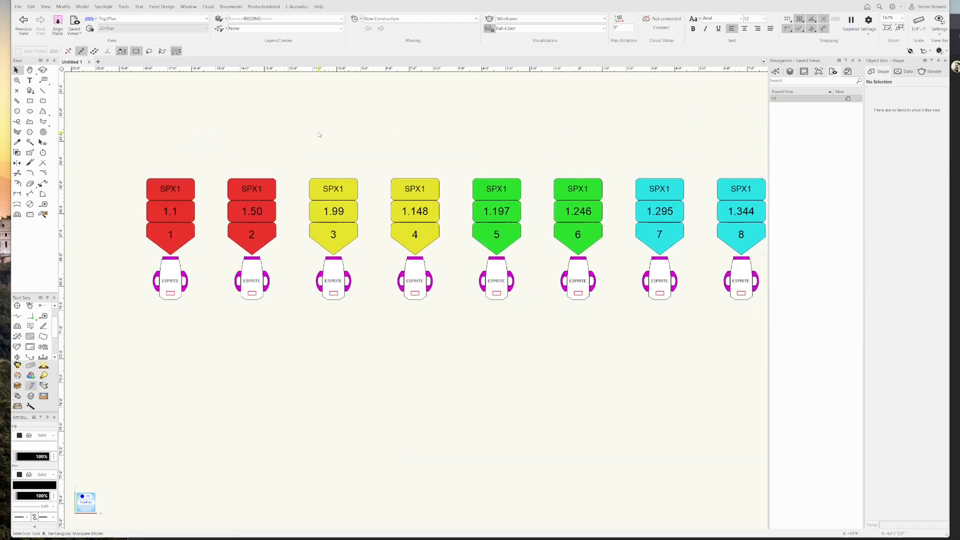
scroll(350, 136, "down", 2)
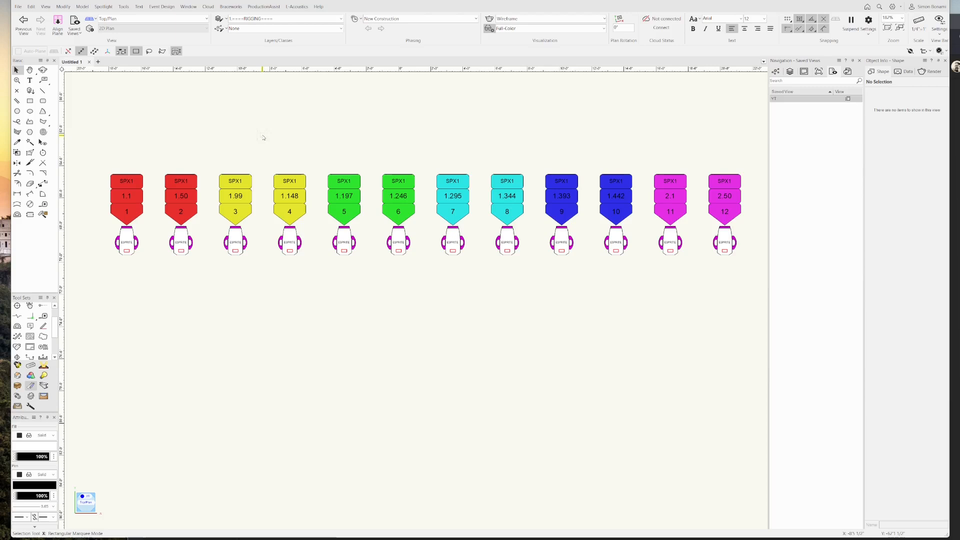
double_click(129, 187)
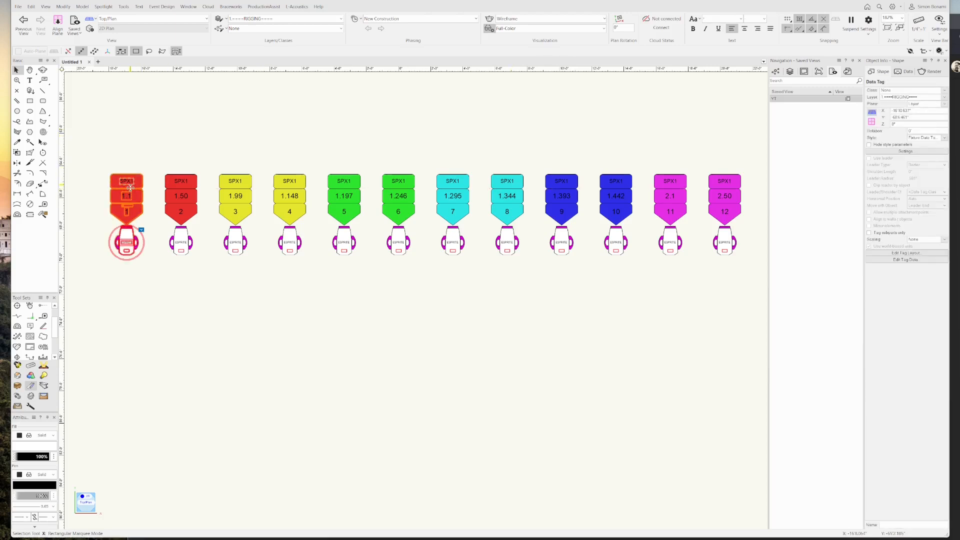
left_click(205, 216)
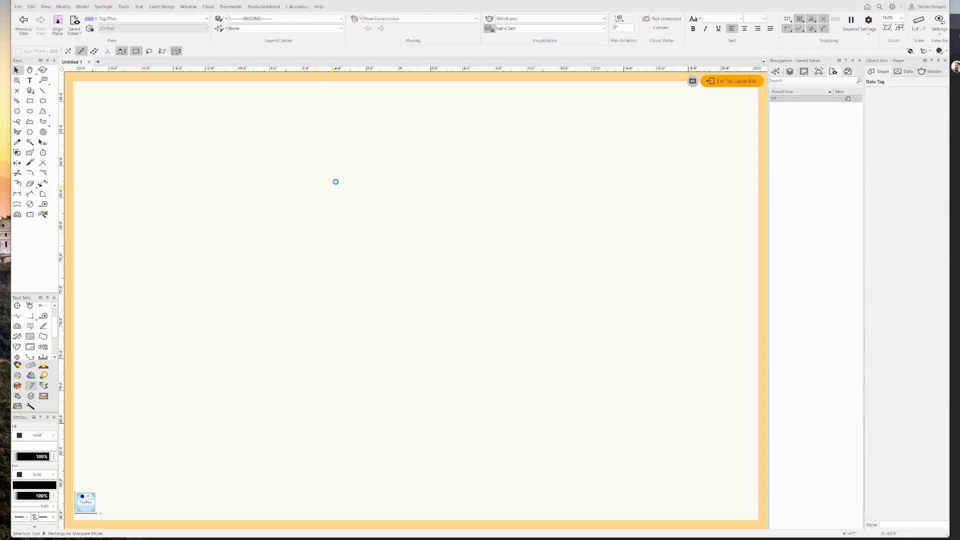
Step: Draw a small circle inside the uppermost tag box, just right of the Circuit text
scroll(436, 237, "up", 2)
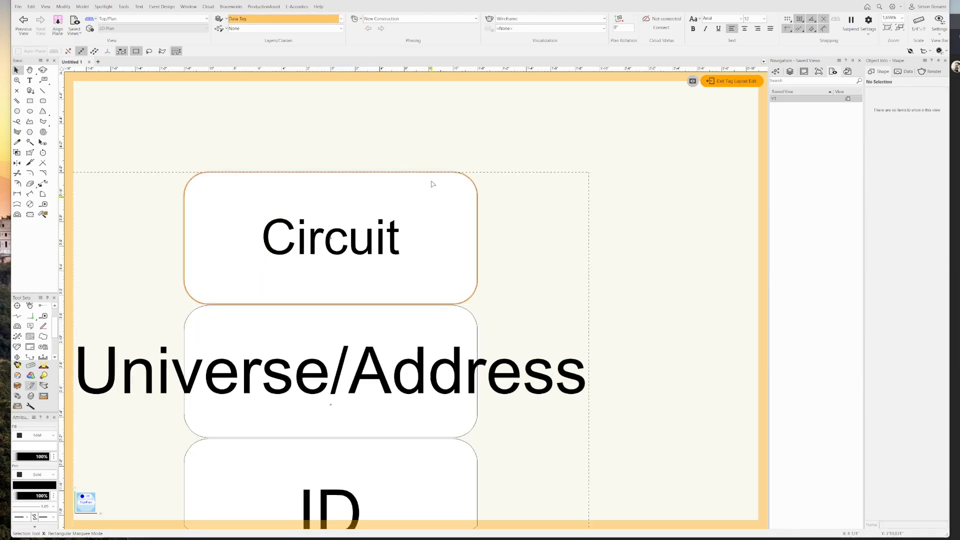
key("6")
left_click(439, 238)
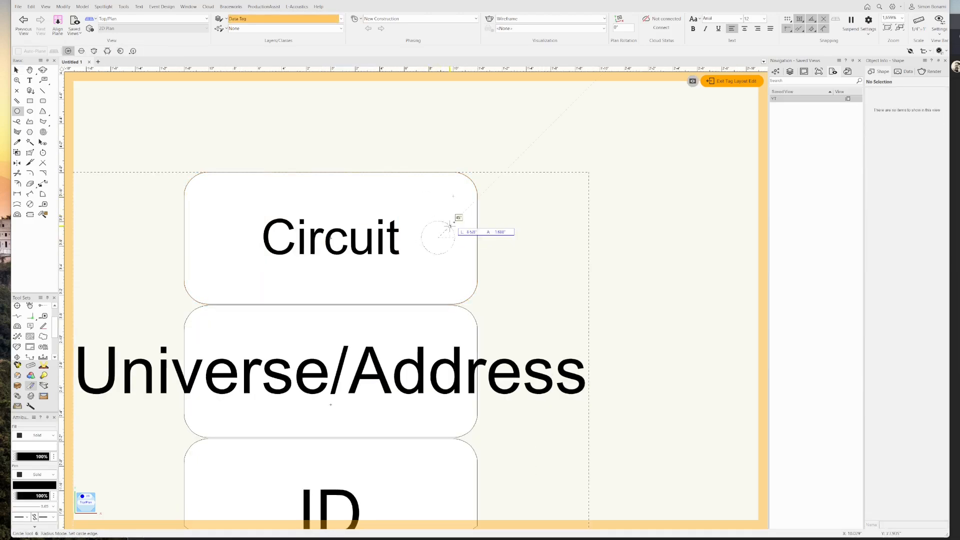
left_click(460, 215)
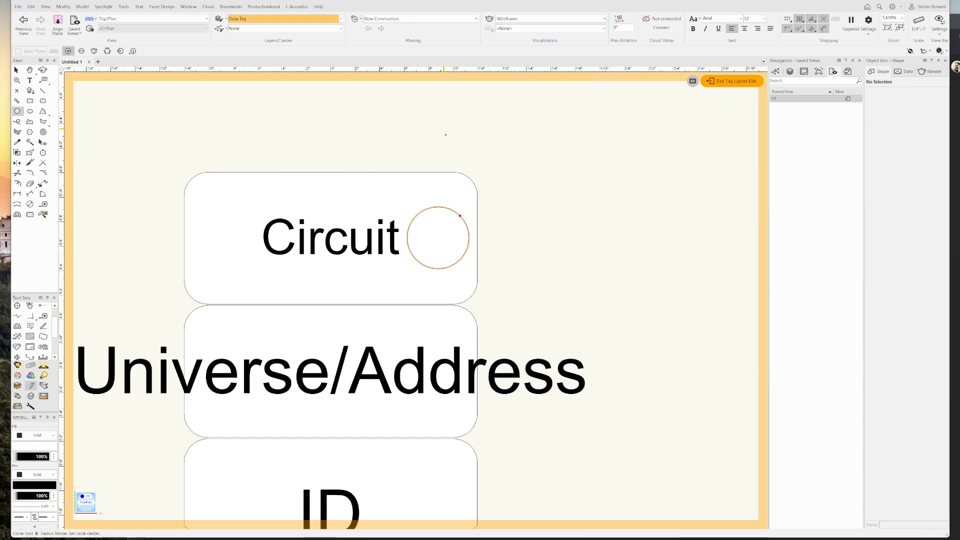
key("x")
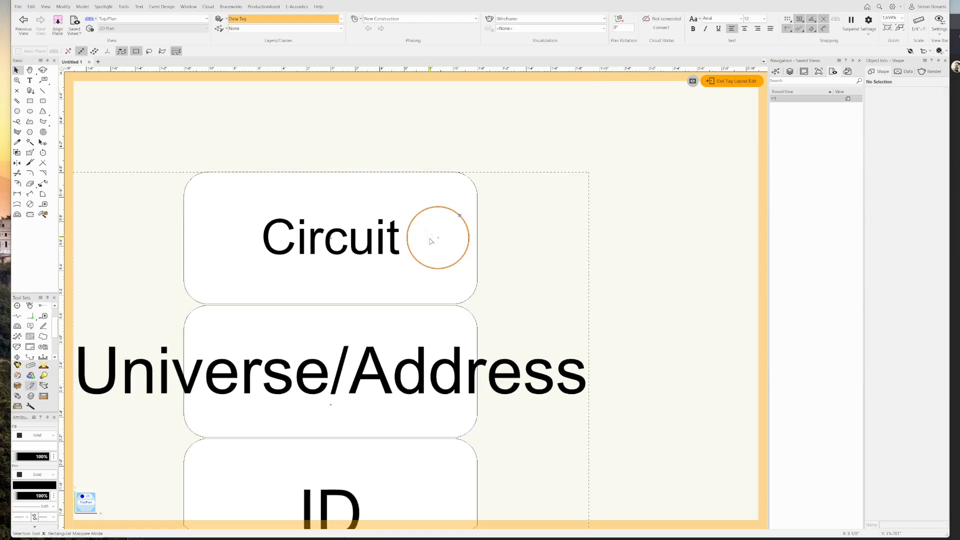
Step: Give the circle a dense black-and-white pattern fill and exit the tag layout
left_click(431, 238)
left_click(52, 436)
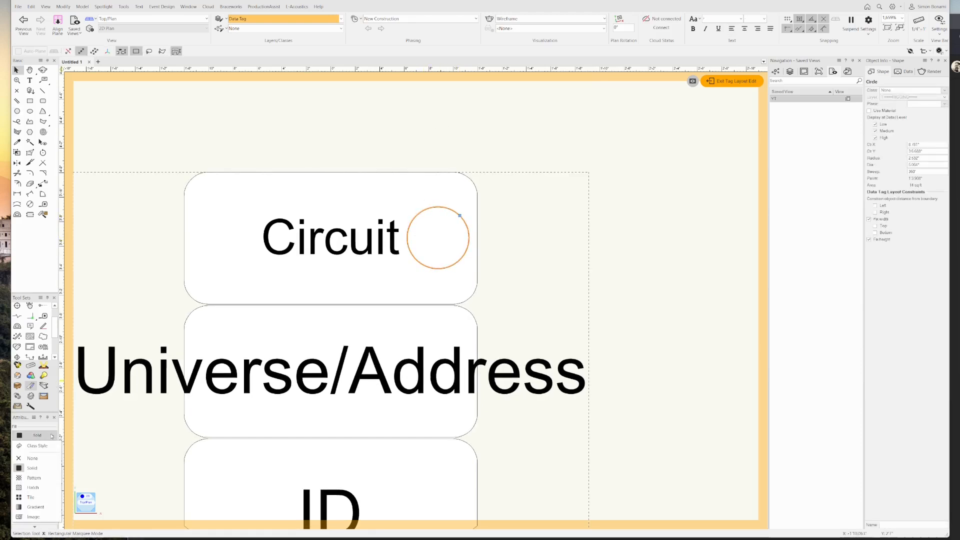
left_click(40, 479)
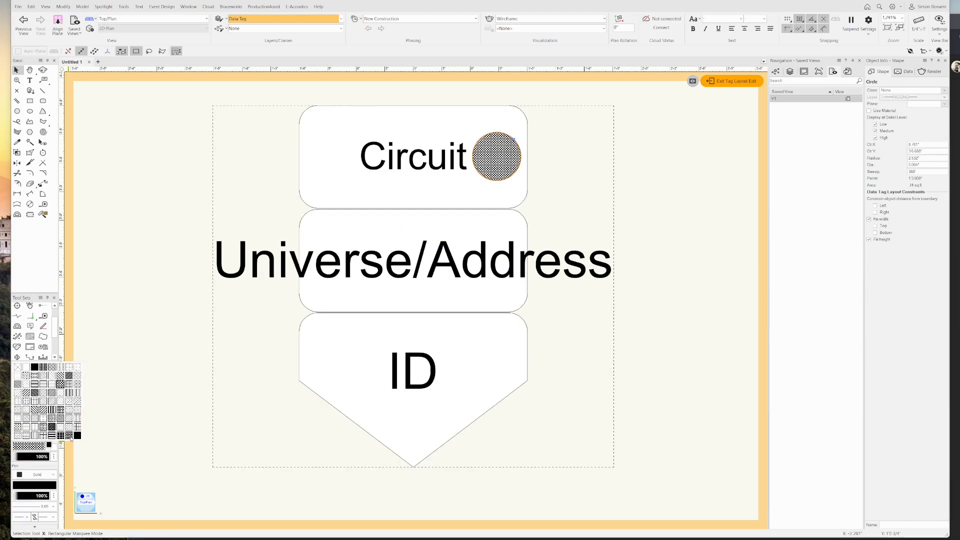
left_click(70, 436)
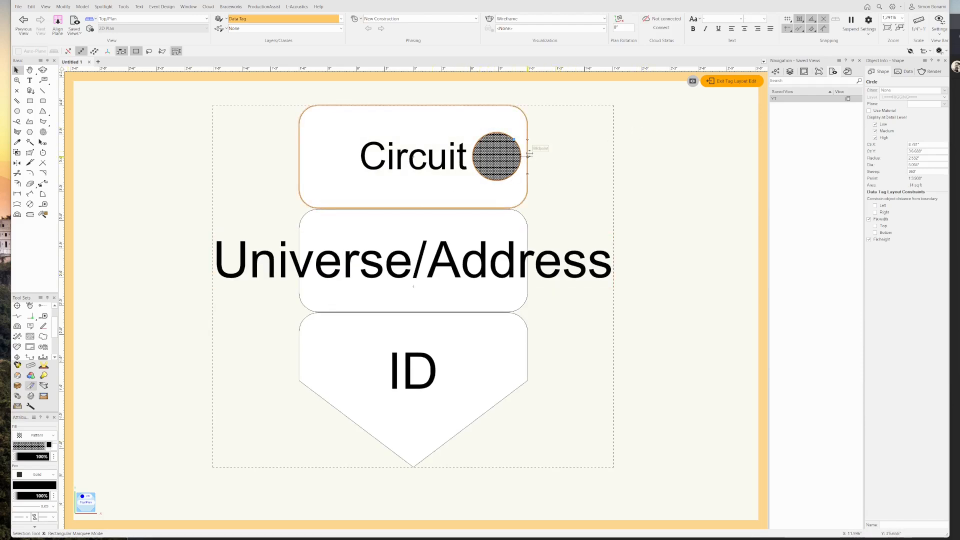
left_click(728, 82)
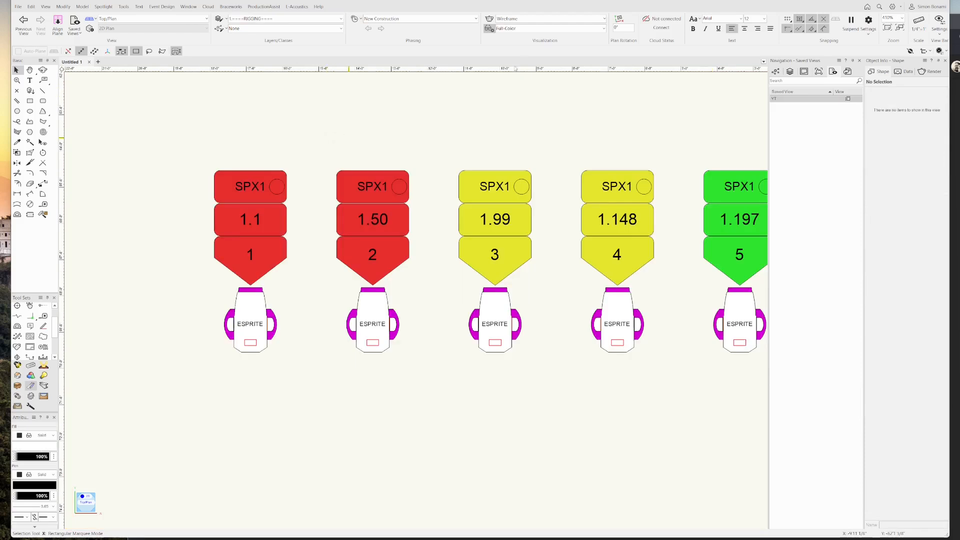
Step: Edit the Full-Color visualization so value 1 uses Retain Original Fill with its fore color overridden to dark brown
left_click(536, 29)
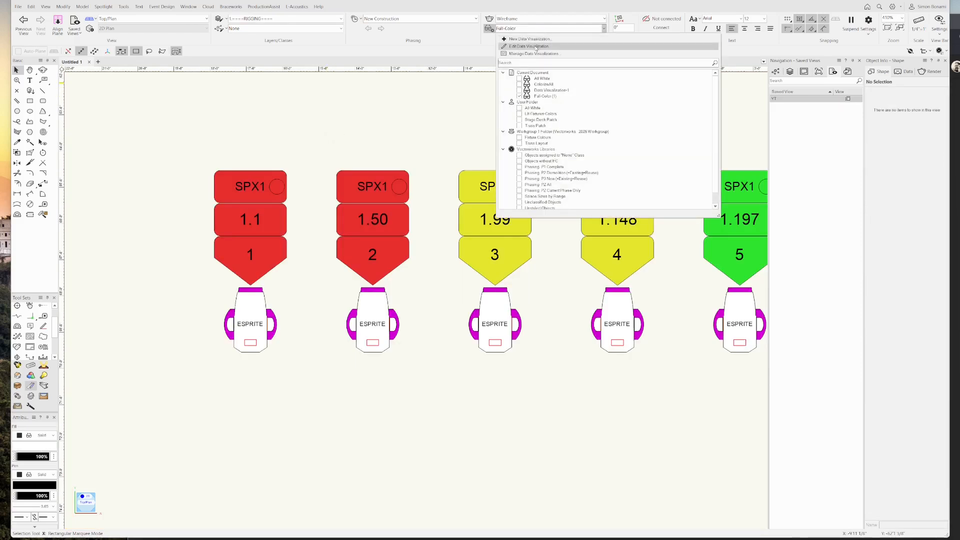
left_click(532, 46)
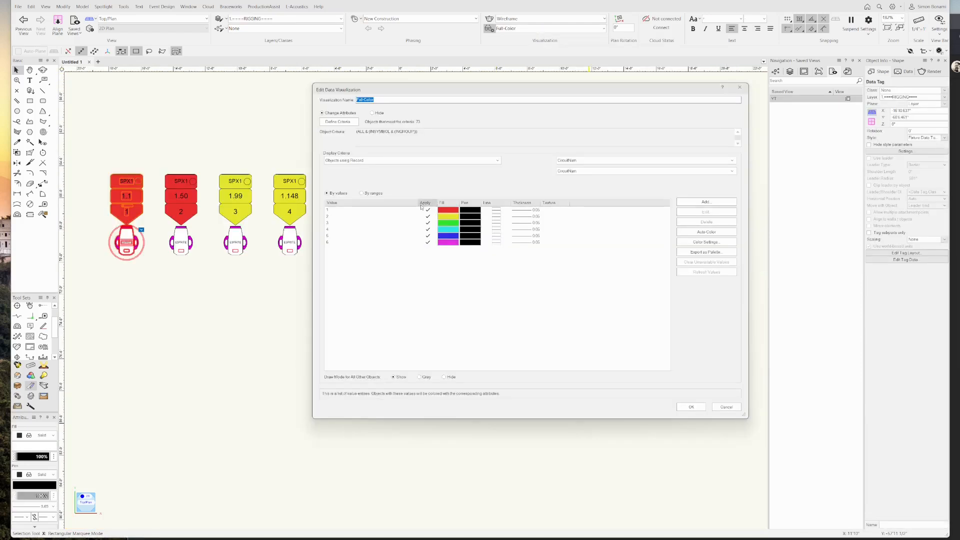
double_click(445, 212)
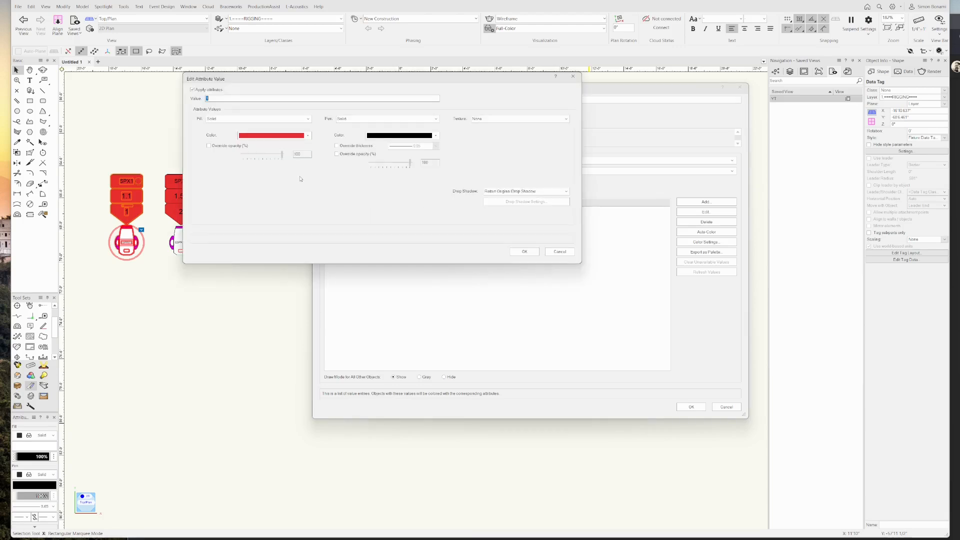
left_click(273, 119)
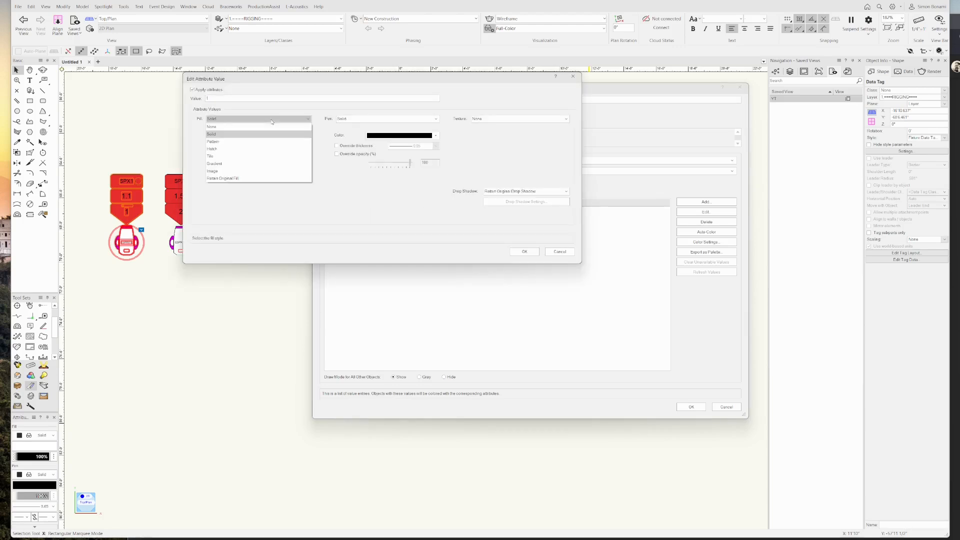
left_click(222, 178)
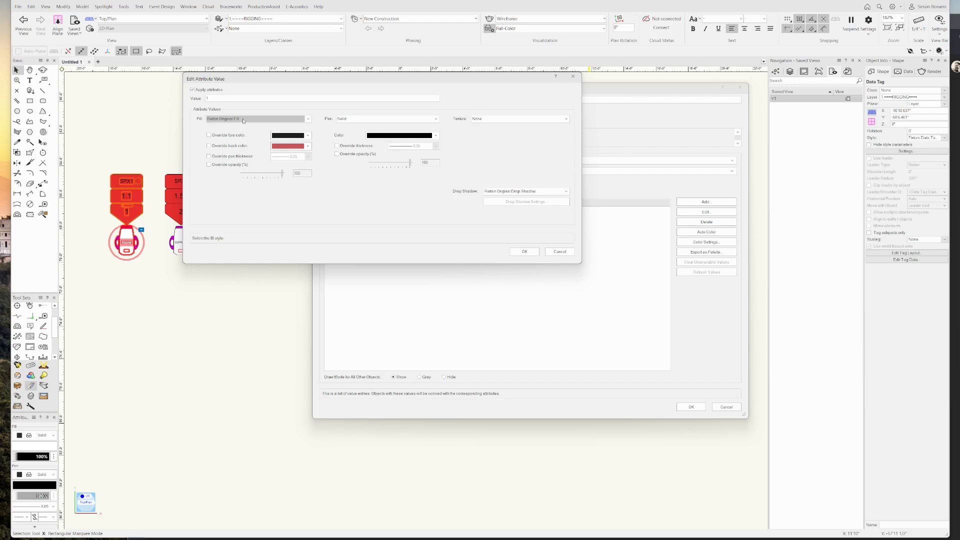
left_click(237, 136)
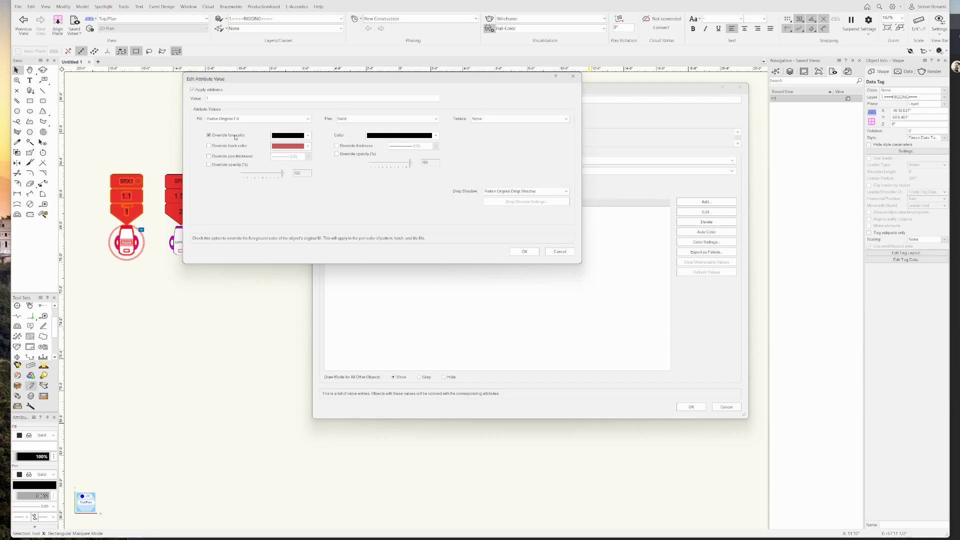
left_click(309, 137)
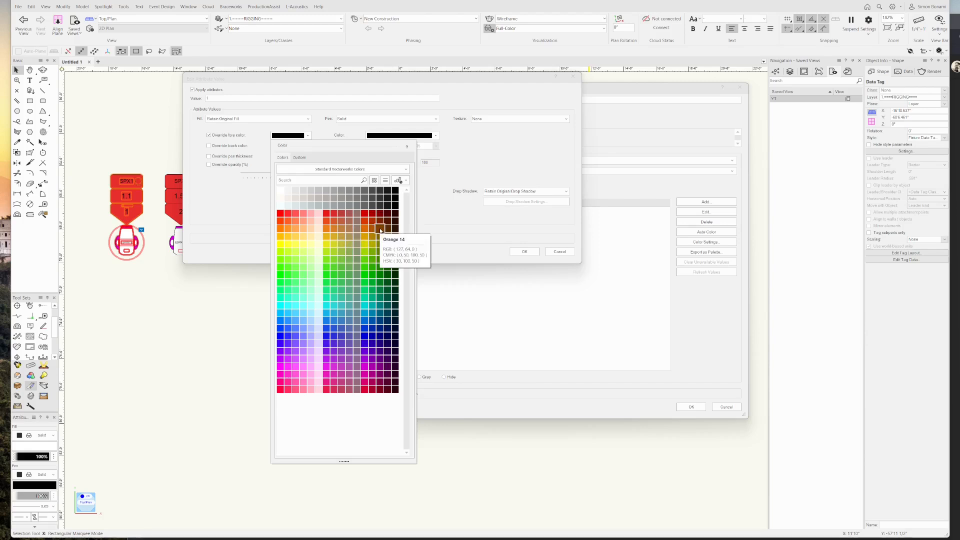
left_click(381, 221)
left_click(525, 252)
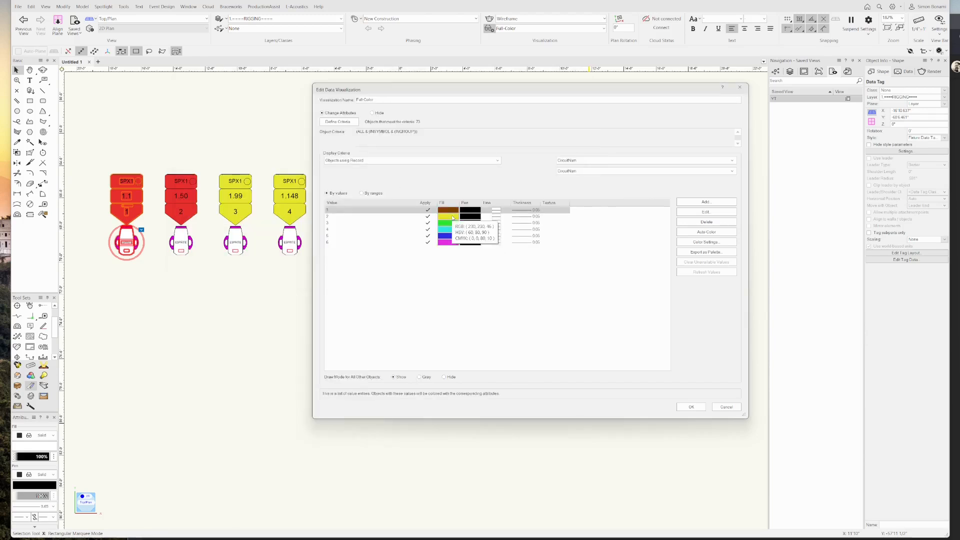
Step: Set value 2's fill to Retain Original Fill and override its fore color with red
double_click(462, 215)
left_click(281, 118)
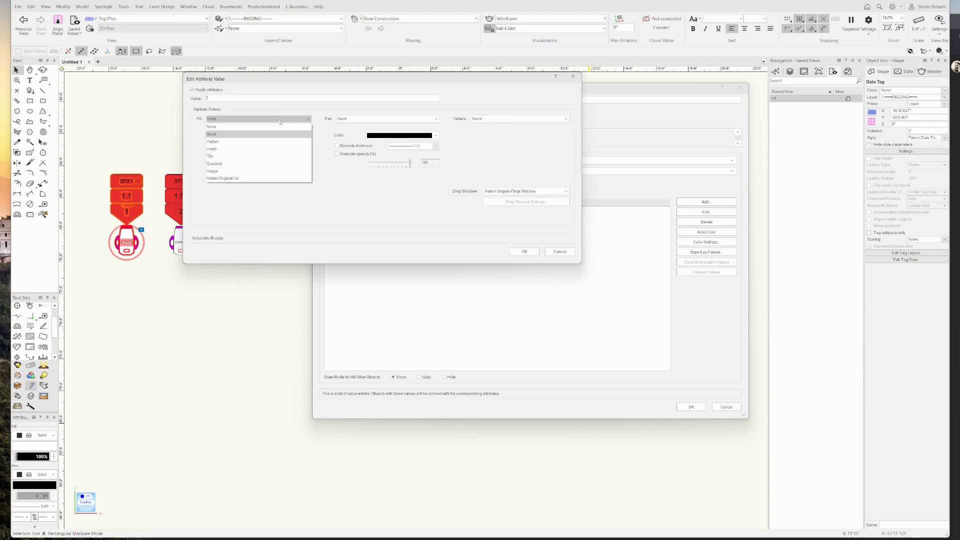
left_click(260, 178)
left_click(301, 134)
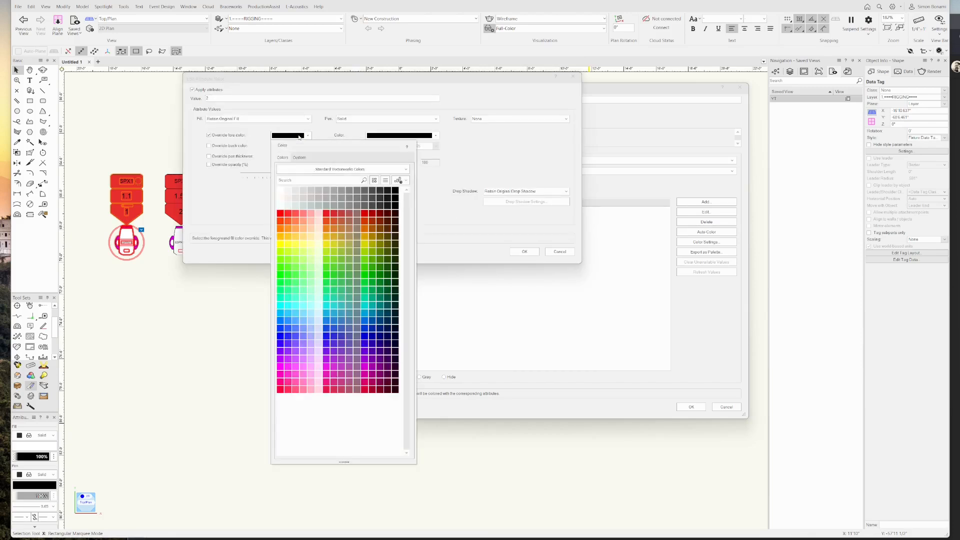
left_click(283, 216)
left_click(525, 251)
Step: Set value 3's fill to Retain Original Fill and override its fore color with orange
double_click(435, 223)
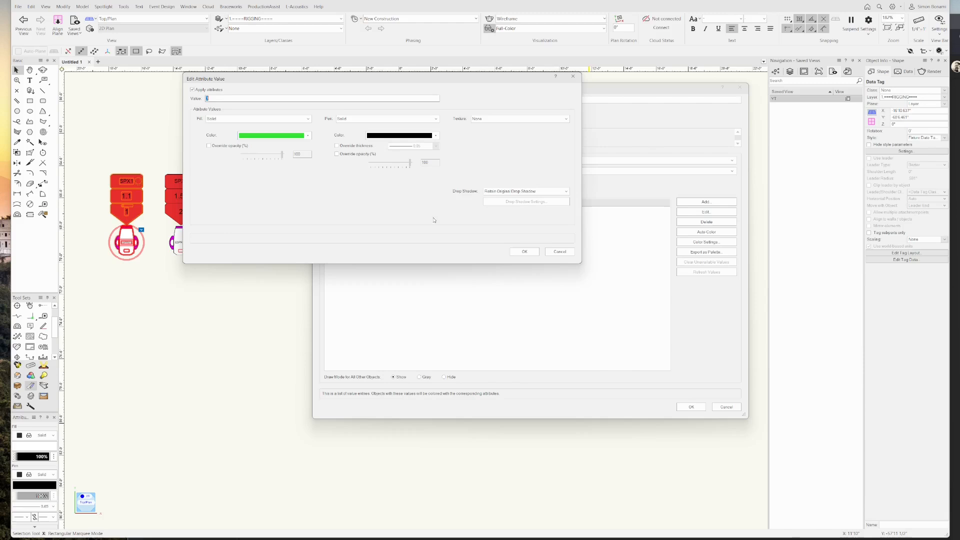
left_click(258, 119)
left_click(230, 178)
left_click(295, 135)
left_click(281, 228)
left_click(520, 251)
Step: Set value 4's fill to Retain Original Fill and override its fore color with yellow
left_click(229, 178)
left_click(295, 135)
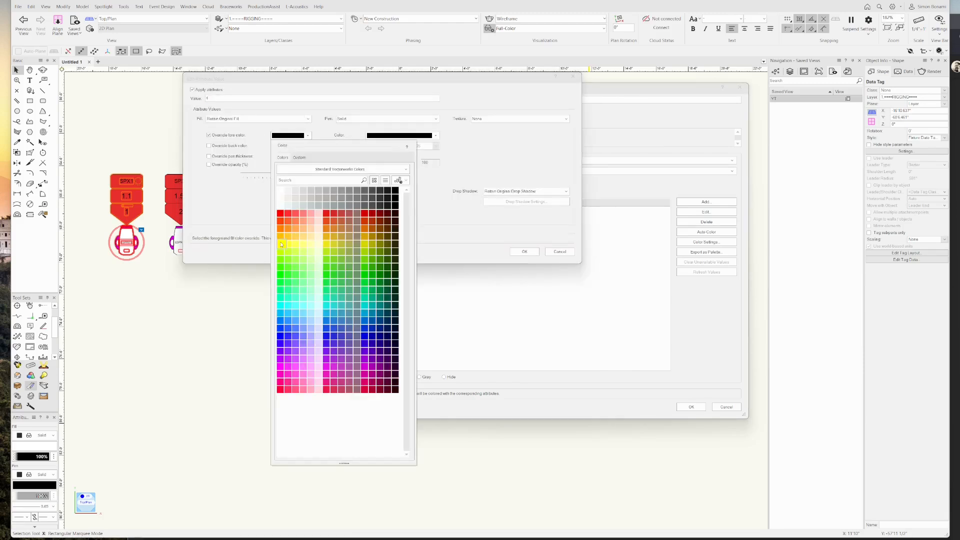
left_click(282, 245)
left_click(523, 251)
Step: Set value 5's fill to Retain Original Fill and override its fore color with green
double_click(435, 235)
left_click(230, 178)
left_click(295, 135)
left_click(283, 275)
left_click(523, 251)
Step: Set value 6's fill to Retain Original Fill with a blue fore color override, and apply the edited visualization
double_click(435, 242)
left_click(255, 119)
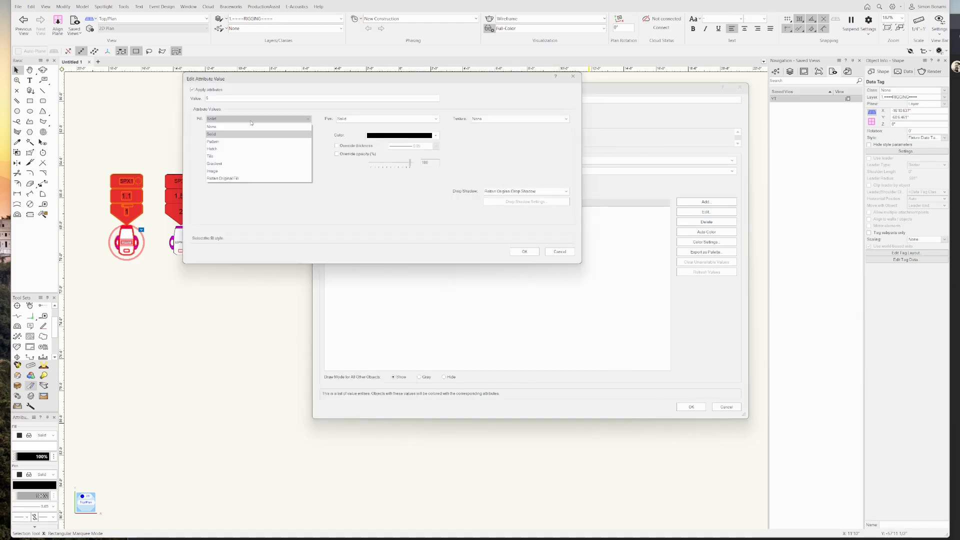
left_click(230, 178)
left_click(295, 135)
left_click(283, 315)
left_click(523, 251)
left_click(692, 407)
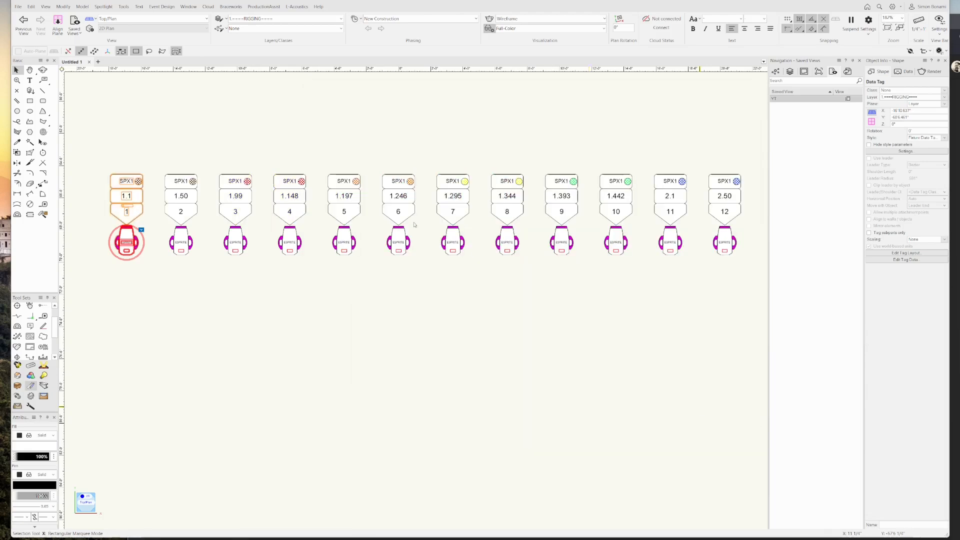
Step: Examine the patterned circle colours up close on the tags along the whole row of fixtures
left_click(83, 184)
scroll(83, 184, "up", 2)
mouse_move(394, 135)
middle_mouse_down()
mouse_move(292, 139)
mouse_move(268, 118)
mouse_move(212, 116)
middle_mouse_up()
middle_click_drag(350, 122, 292, 127)
middle_click_drag(478, 122, 316, 126)
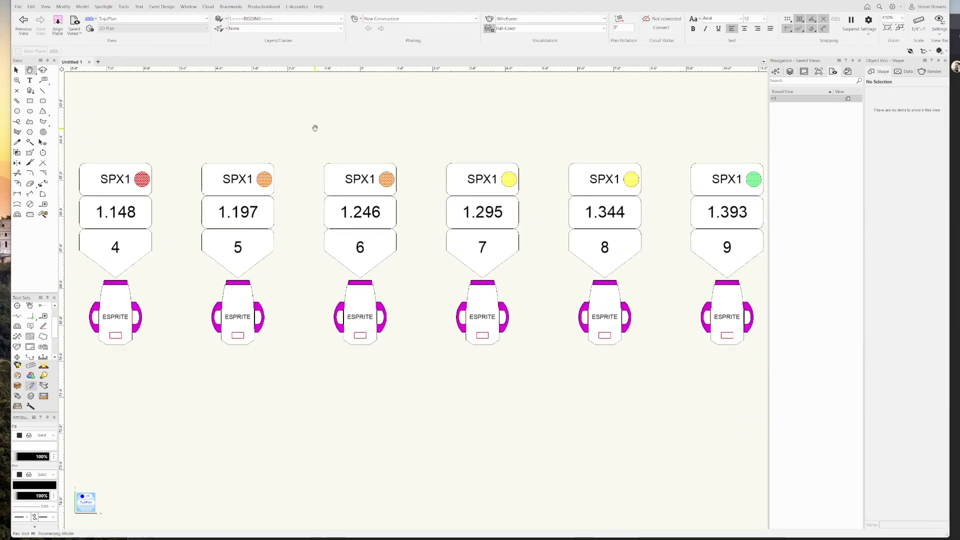
middle_click_drag(579, 132, 415, 146)
middle_click_drag(526, 146, 307, 139)
middle_click_drag(243, 139, 395, 140)
middle_click_drag(328, 139, 569, 123)
middle_click_drag(275, 134, 281, 134)
middle_click_drag(194, 131, 395, 135)
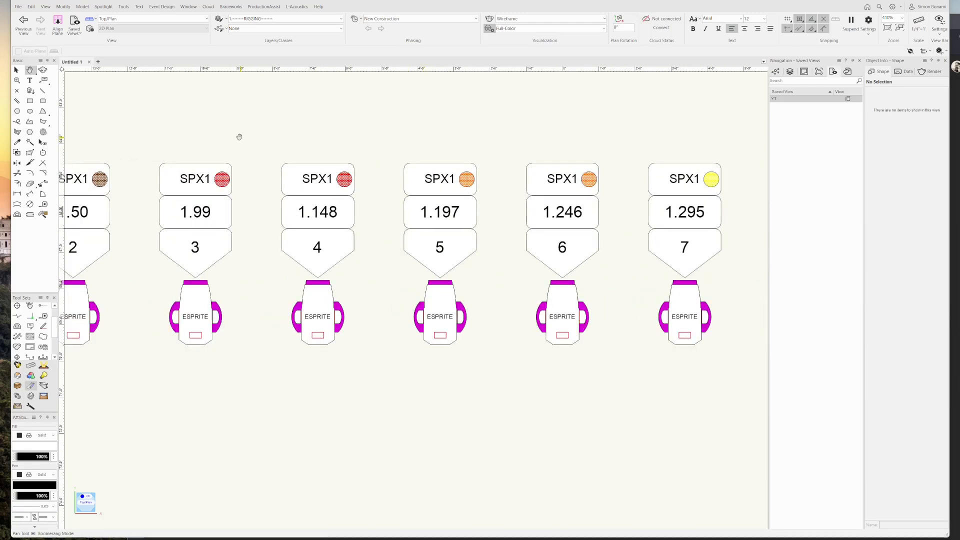
middle_click_drag(238, 135, 356, 140)
left_click_drag(272, 133, 384, 122)
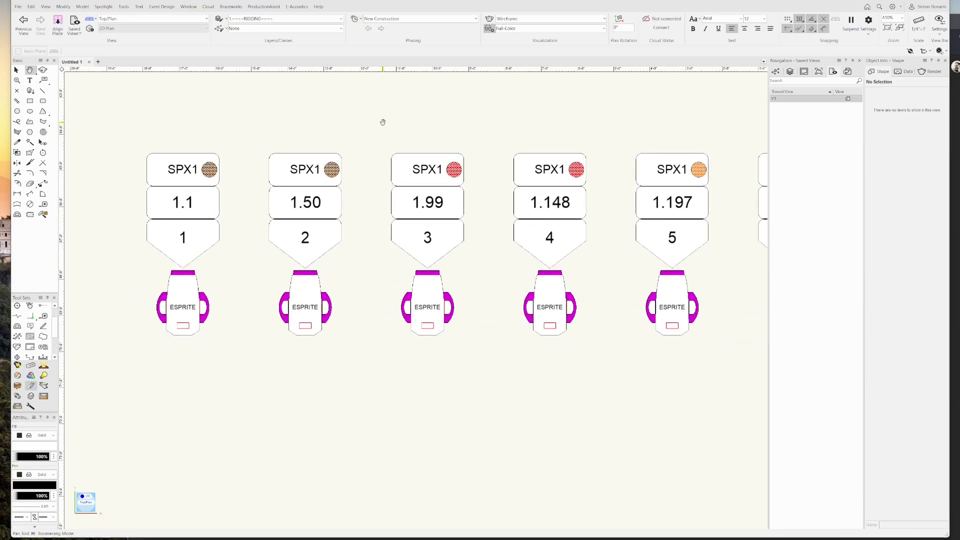
Step: Edit the document pattern used by the tag circles, filling in all its remaining white pixels so it is solid black
key("x")
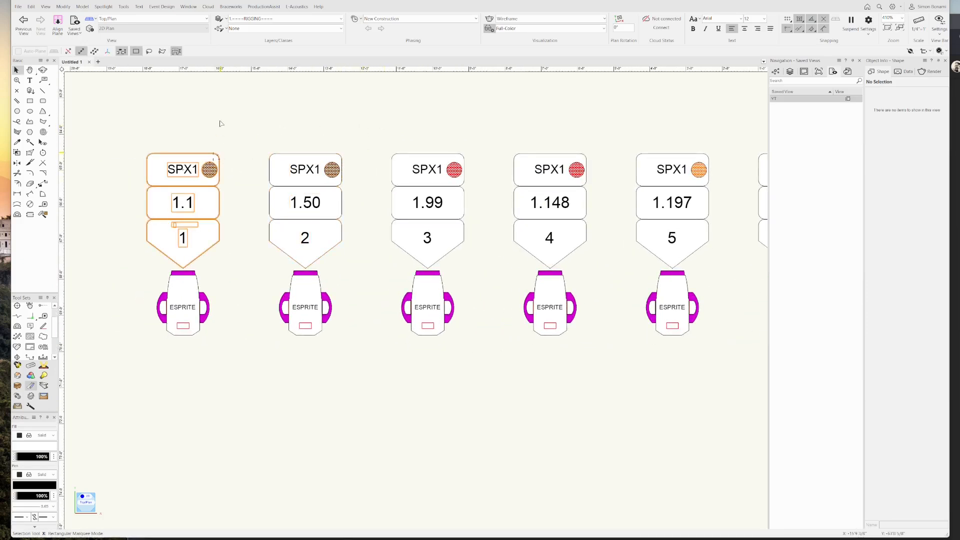
left_click(18, 7)
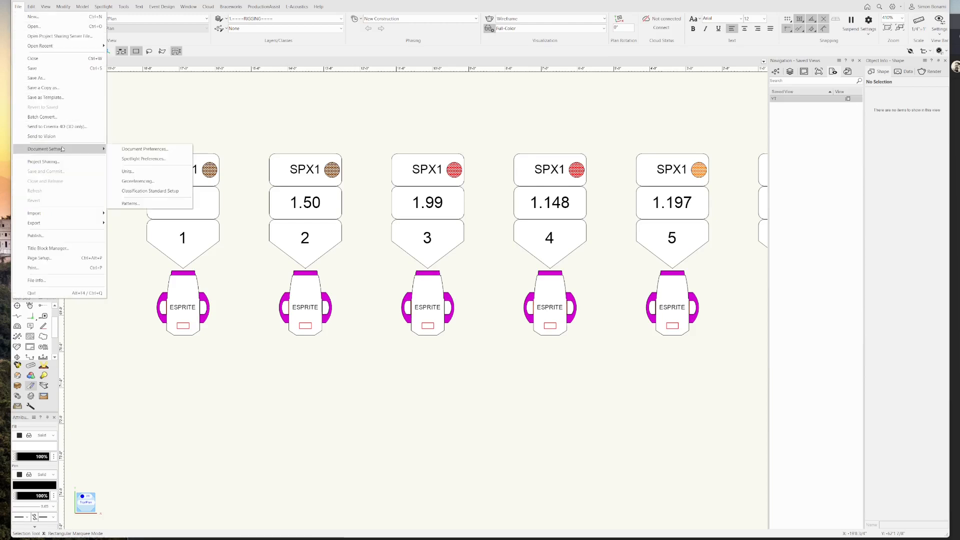
left_click(139, 205)
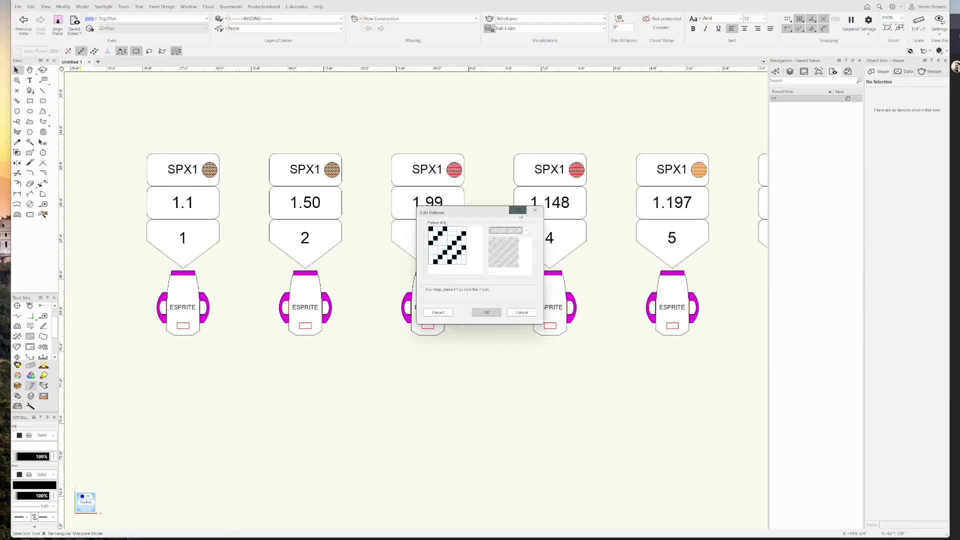
left_click(526, 231)
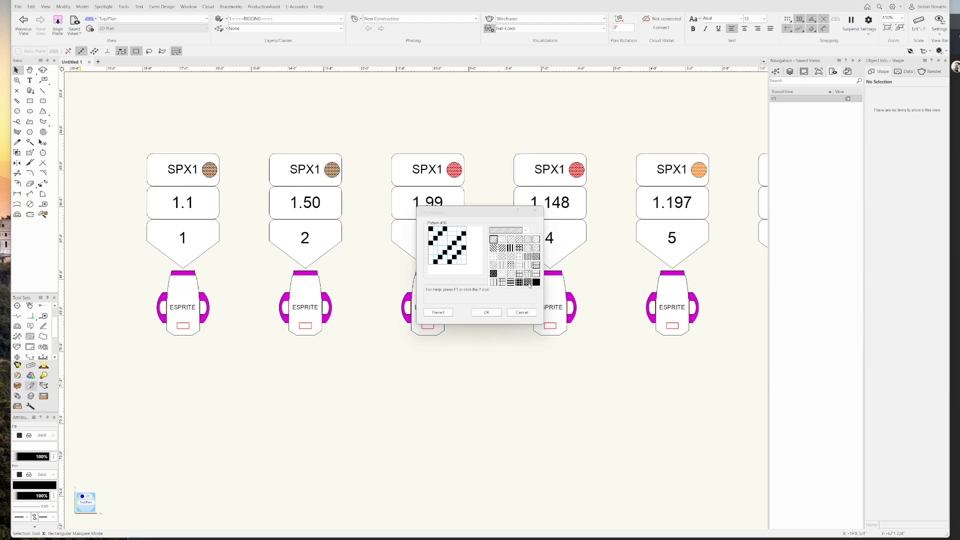
left_click(498, 276)
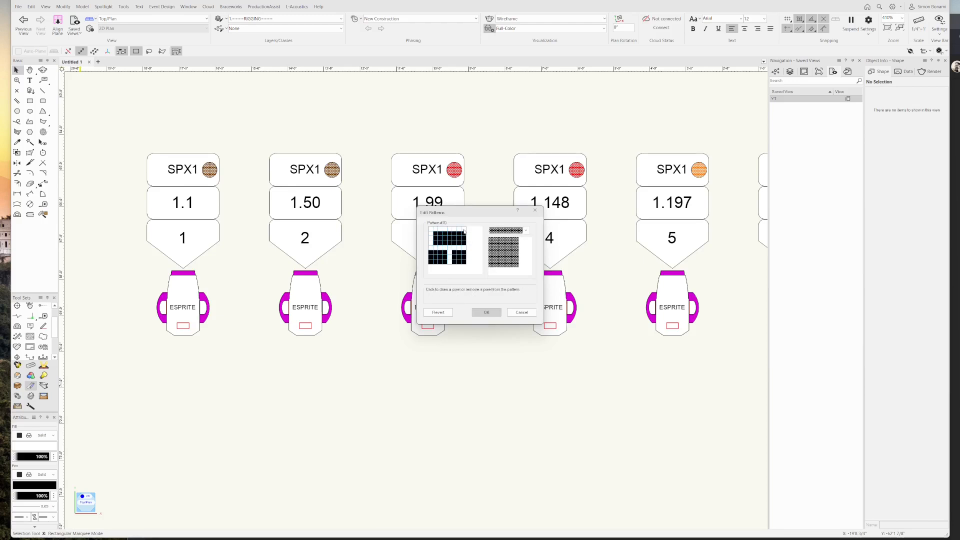
mouse_move(465, 231)
left_mouse_down()
mouse_move(431, 232)
mouse_move(436, 250)
mouse_move(466, 249)
mouse_move(450, 265)
left_mouse_up()
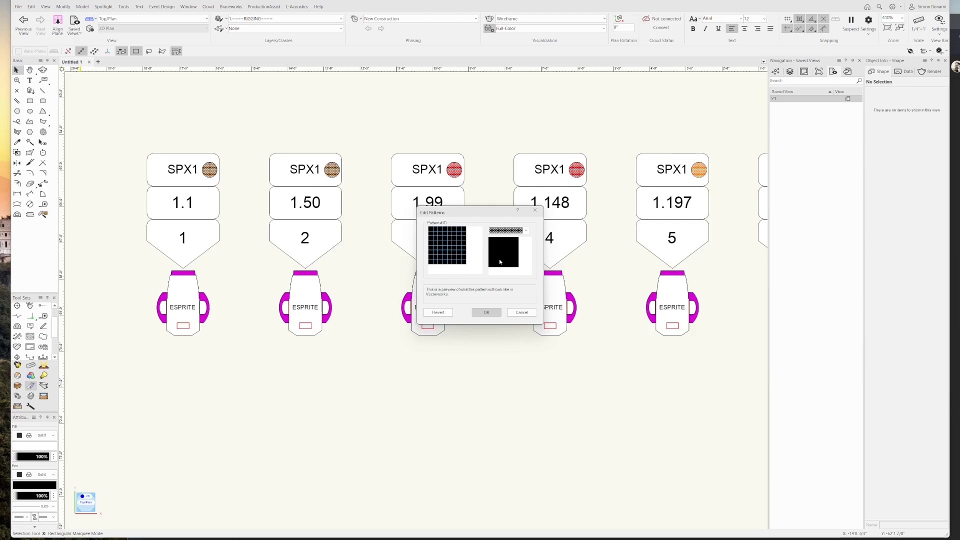
left_click(490, 314)
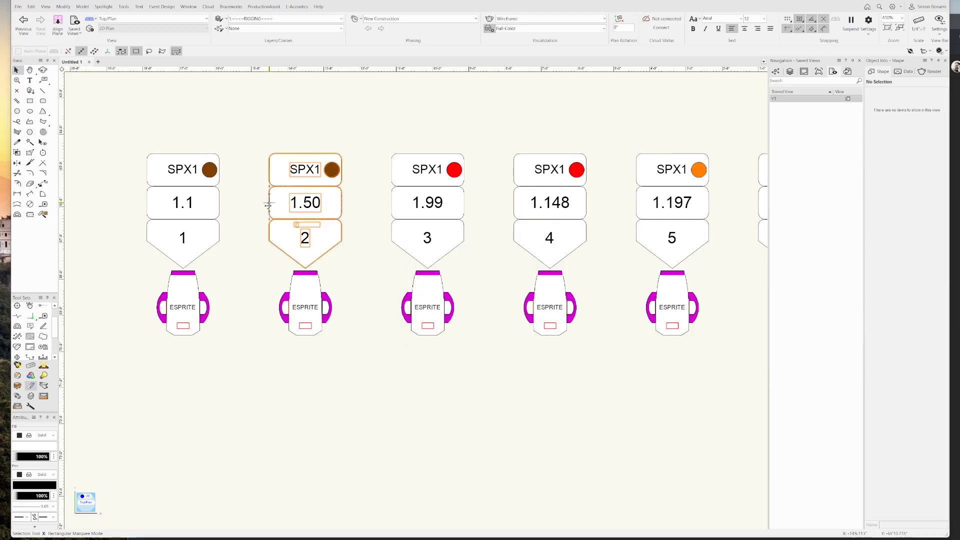
Step: Inspect the circle colours on all twelve fixture tags, from close up to the whole row
middle_click_drag(416, 113, 325, 116)
middle_click_drag(549, 111, 399, 103)
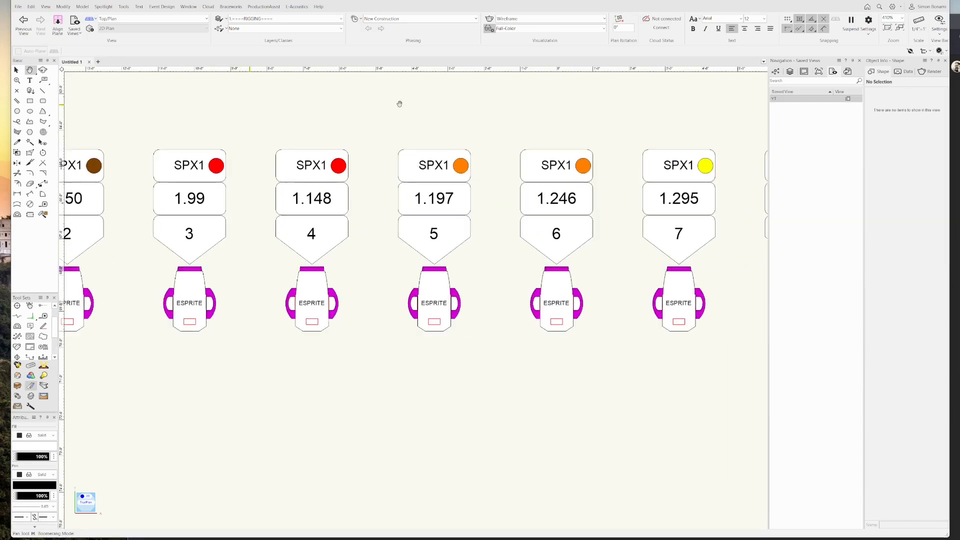
mouse_move(494, 102)
middle_mouse_down()
mouse_move(364, 112)
mouse_move(384, 133)
mouse_move(204, 120)
middle_mouse_up()
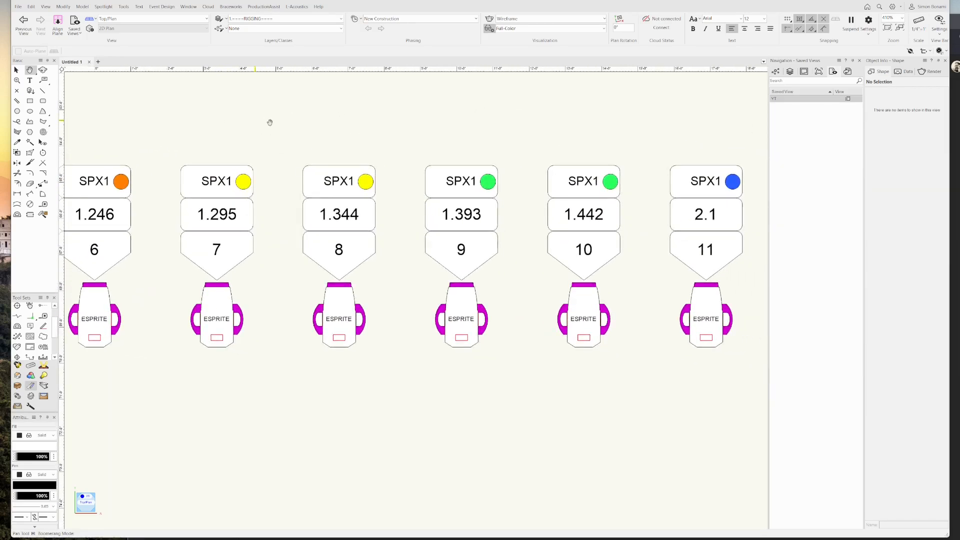
scroll(270, 122, "down", 1)
middle_click_drag(272, 111, 429, 134)
scroll(325, 117, "down", 1)
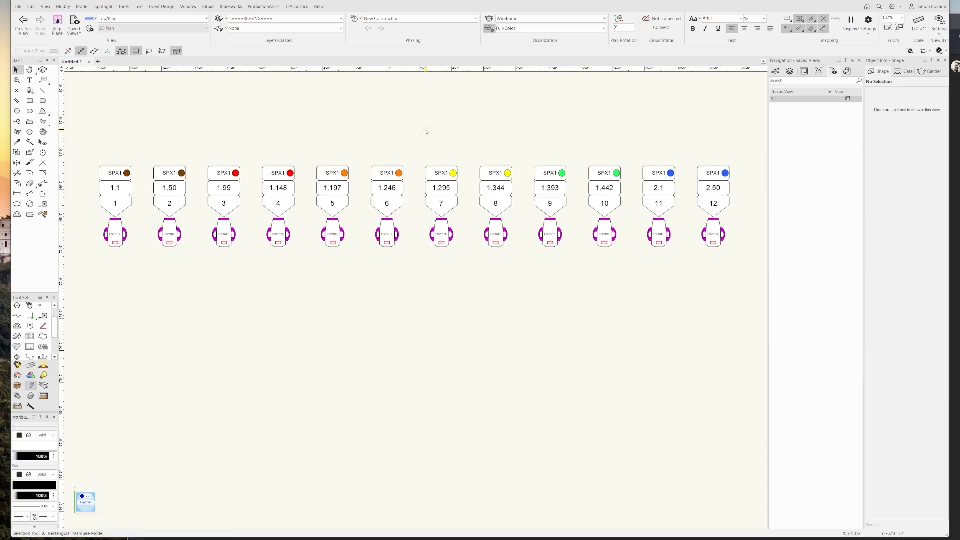